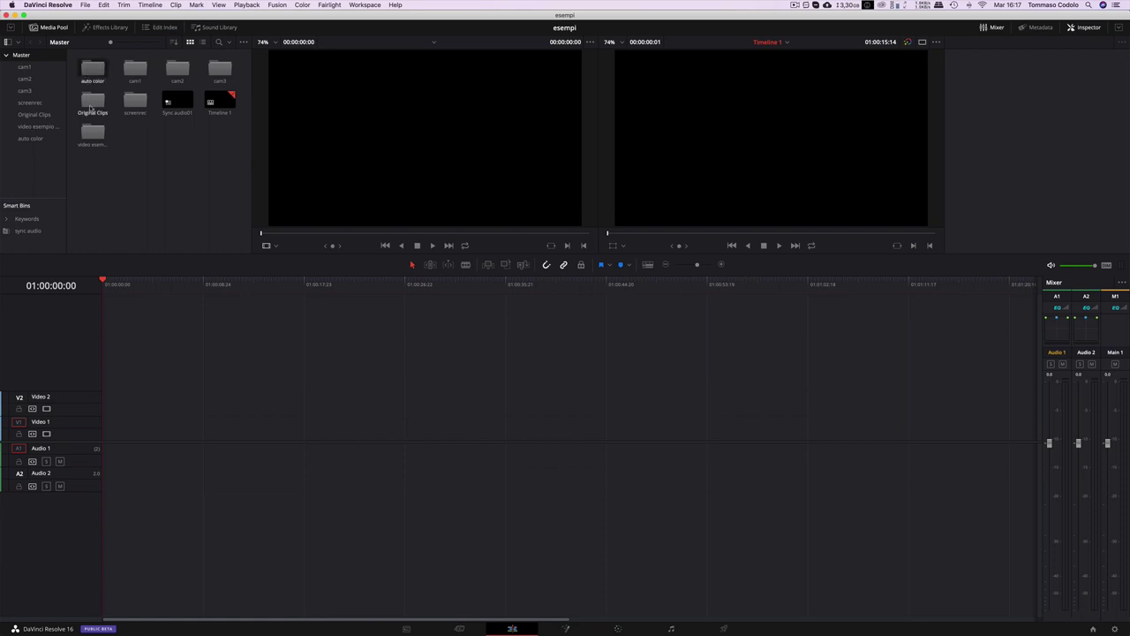
Place the Showreel 2018 clip from the video esempio bin at the very start of V1.
{"action": "double_click", "coordinate": [90, 108]}
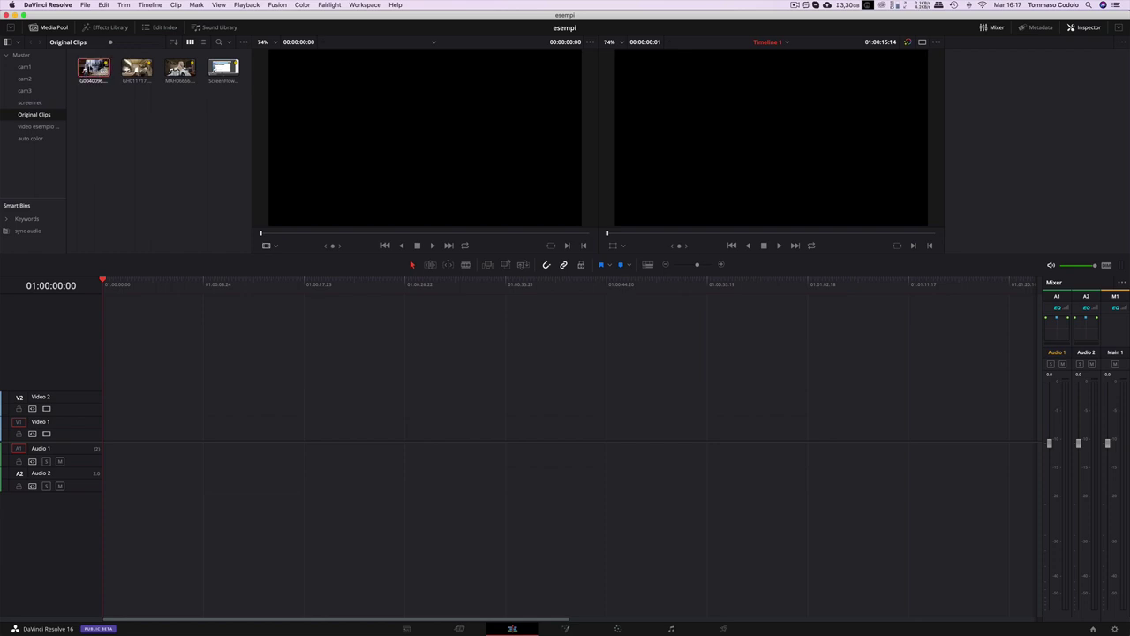
{"action": "left_click", "coordinate": [39, 126]}
{"action": "left_click_drag", "start_coordinate": [94, 69], "coordinate": [150, 427]}
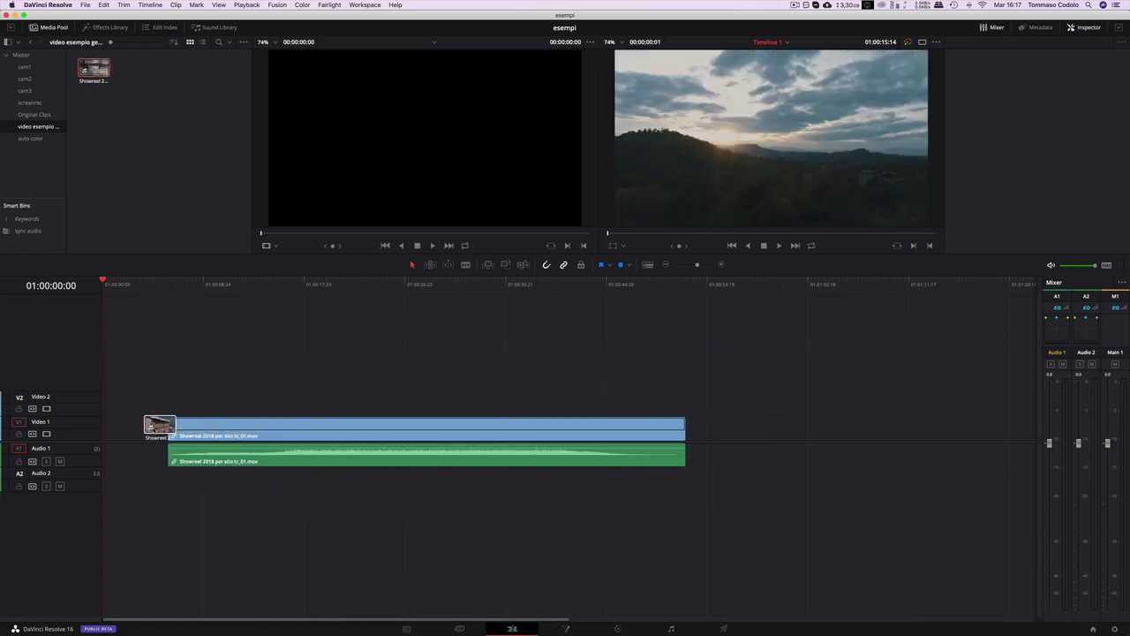
{"action": "left_click_drag", "start_coordinate": [150, 427], "coordinate": [99, 430]}
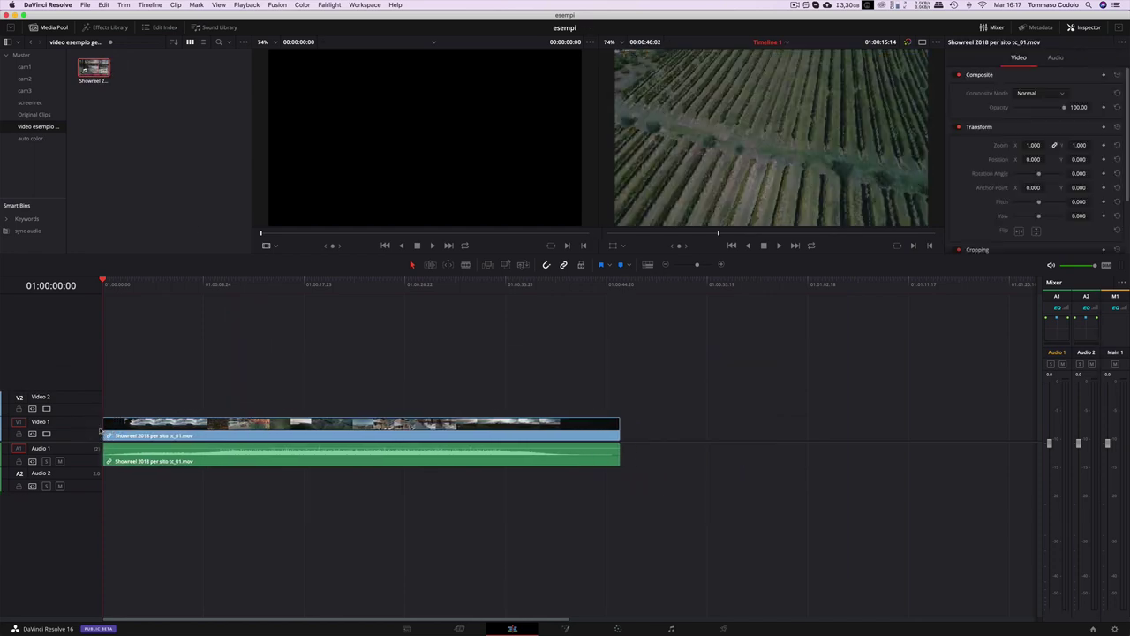
Play the timeline's opening seconds from near the start, then stop.
{"action": "left_click", "coordinate": [119, 288]}
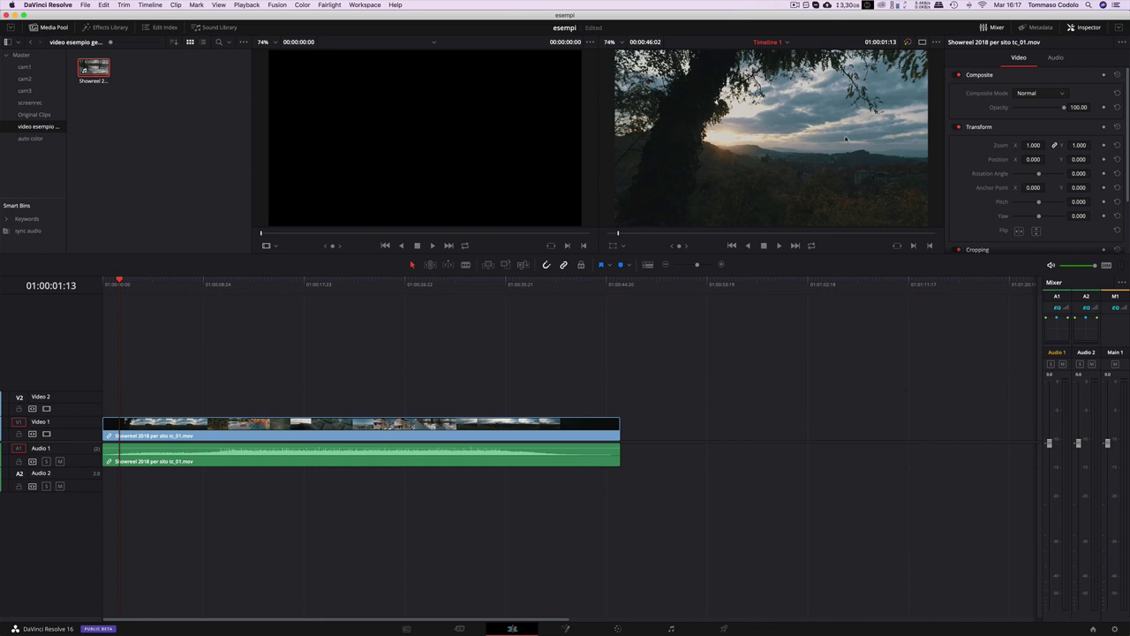
{"action": "key", "text": "space"}
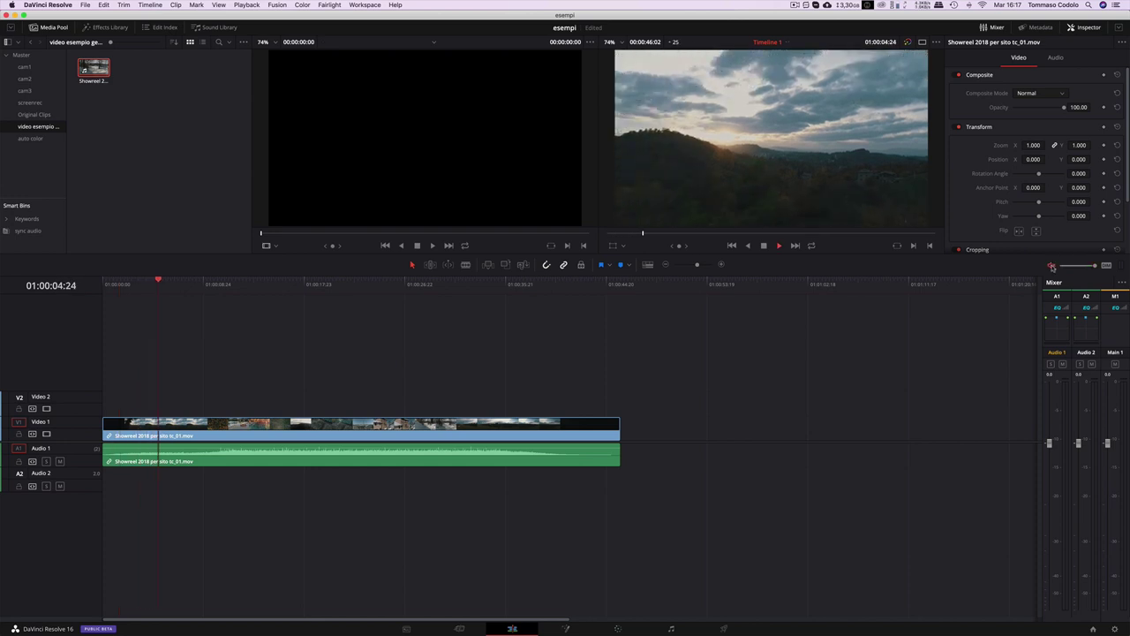
{"action": "key", "text": "space"}
Try a narrow vertical crop with Crop Left and Crop Right, then reset both to 0.
{"action": "scroll", "coordinate": [989, 172], "scroll_direction": "down", "scroll_amount": 3}
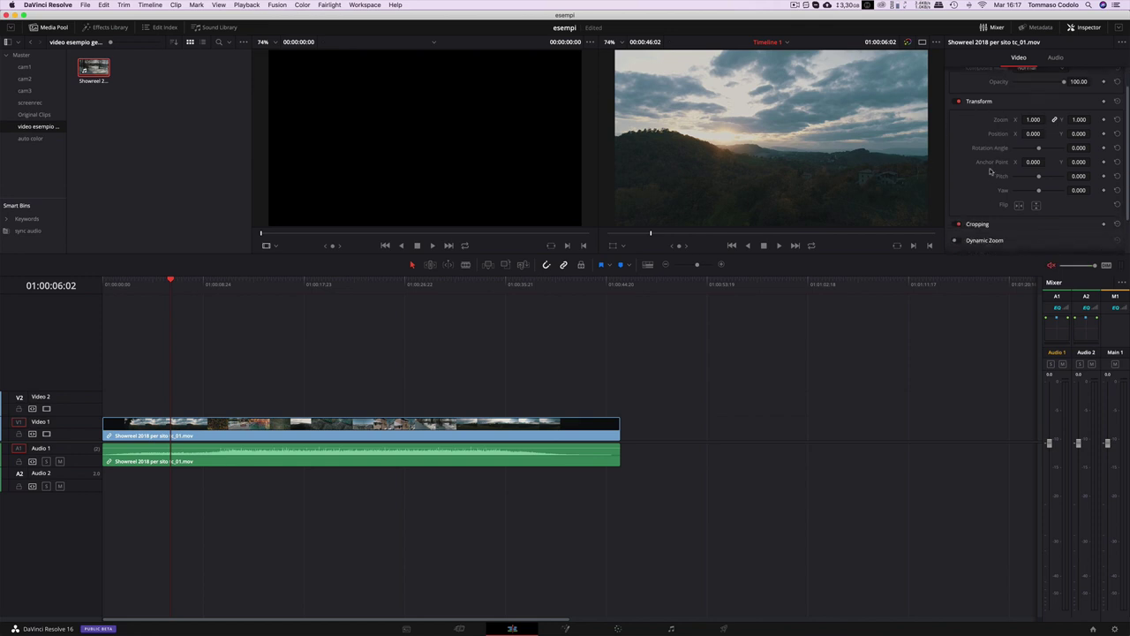
{"action": "left_click", "coordinate": [991, 181]}
{"action": "scroll", "coordinate": [991, 181], "scroll_direction": "down", "scroll_amount": 2}
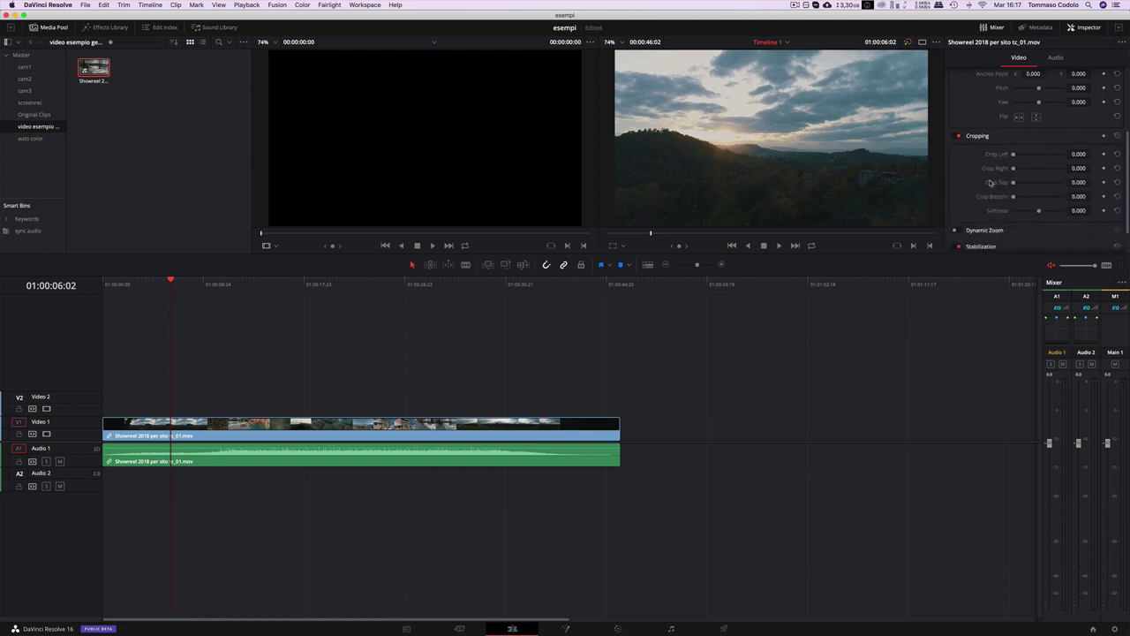
{"action": "mouse_move", "coordinate": [1014, 154]}
{"action": "left_mouse_down"}
{"action": "mouse_move", "coordinate": [1033, 157]}
{"action": "mouse_move", "coordinate": [1030, 172]}
{"action": "left_mouse_up"}
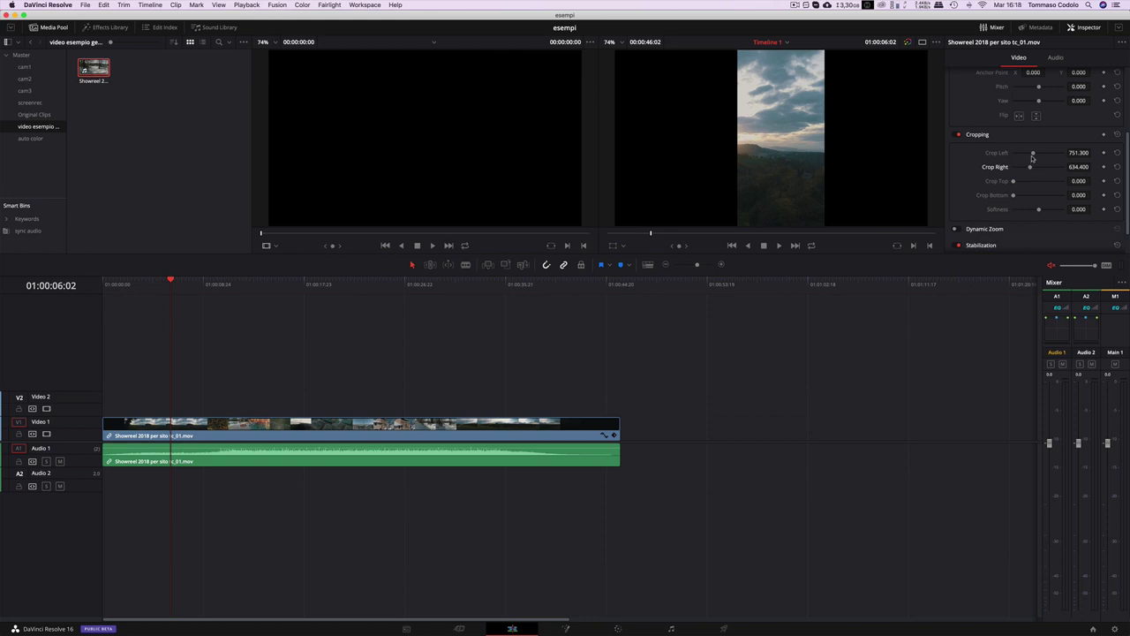
{"action": "left_click_drag", "start_coordinate": [1033, 154], "coordinate": [1029, 154]}
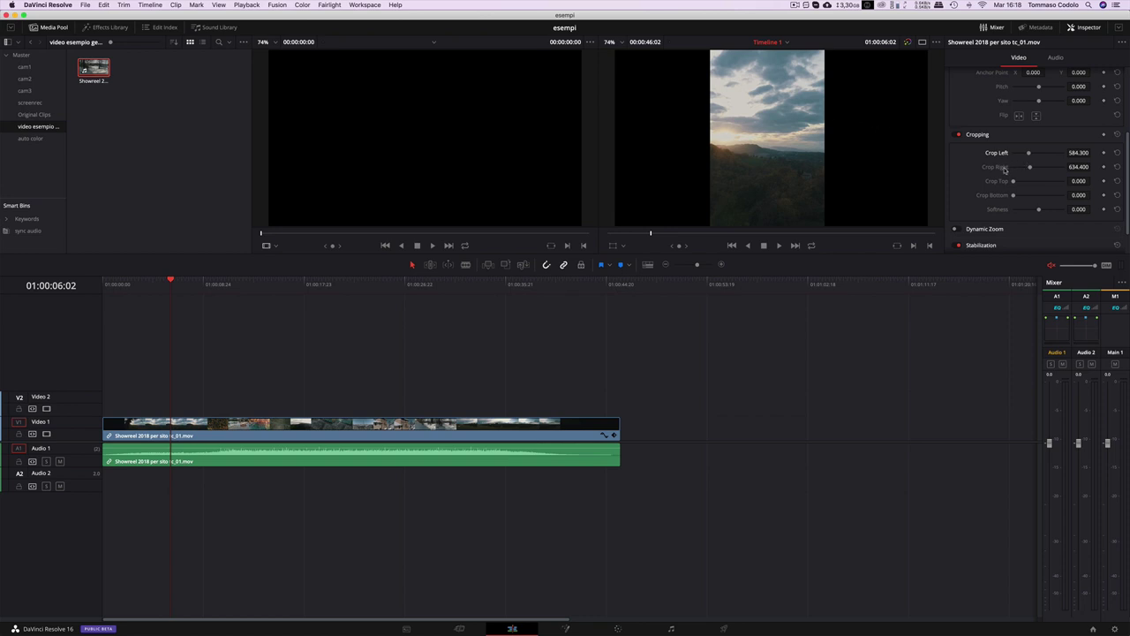
{"action": "double_click", "coordinate": [995, 167]}
{"action": "double_click", "coordinate": [998, 152]}
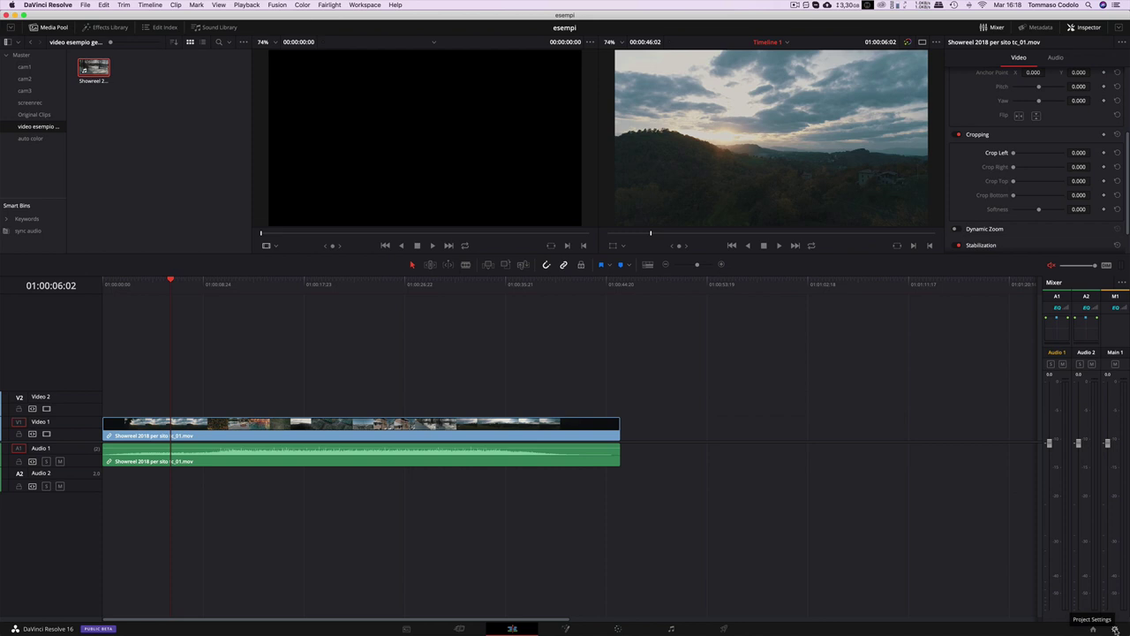
Browse the Project Settings pages and return to Master Settings showing 1920 x 1080 HD.
{"action": "left_click", "coordinate": [1115, 628]}
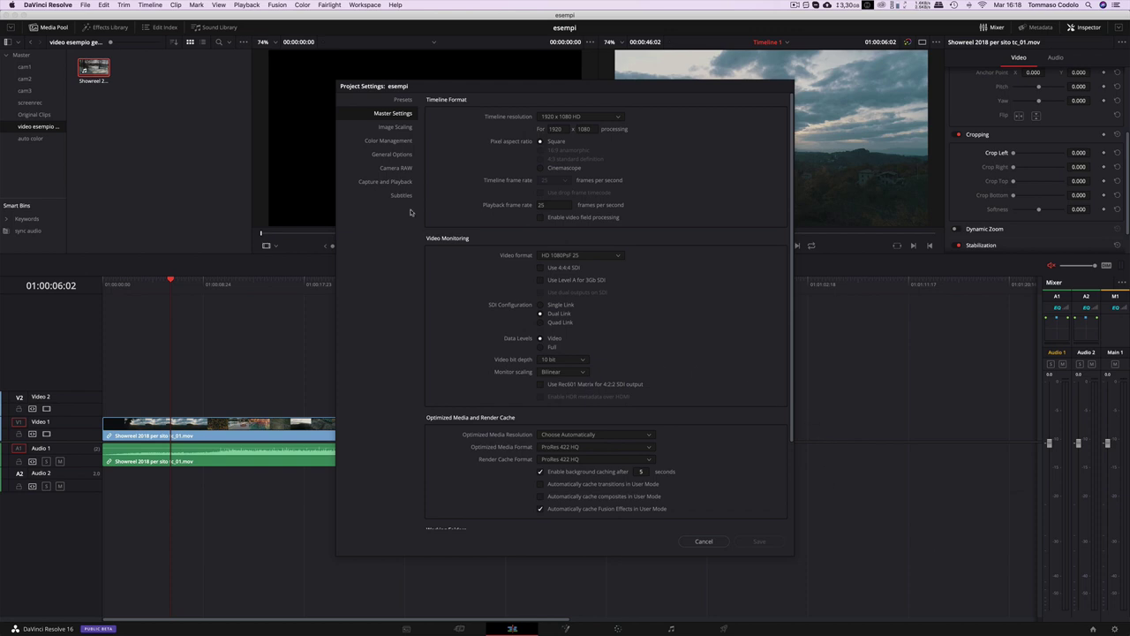
{"action": "left_click", "coordinate": [400, 102]}
{"action": "left_click", "coordinate": [399, 114]}
{"action": "left_click", "coordinate": [402, 127]}
{"action": "left_click", "coordinate": [402, 142]}
{"action": "left_click", "coordinate": [402, 155]}
{"action": "left_click", "coordinate": [402, 169]}
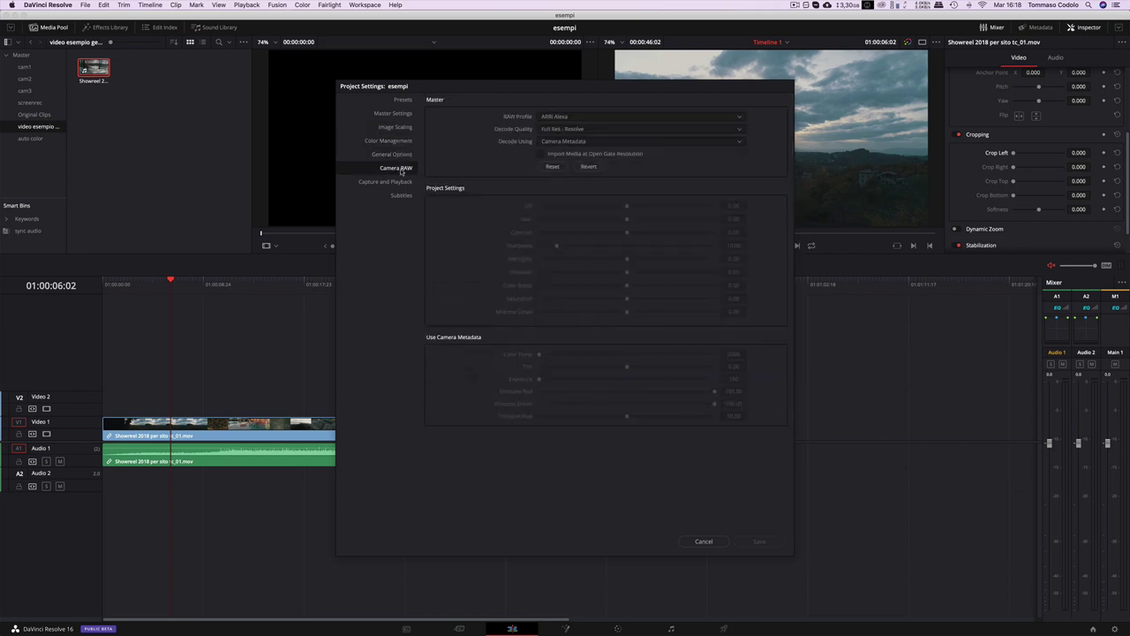
{"action": "left_click", "coordinate": [401, 183]}
{"action": "left_click", "coordinate": [401, 195]}
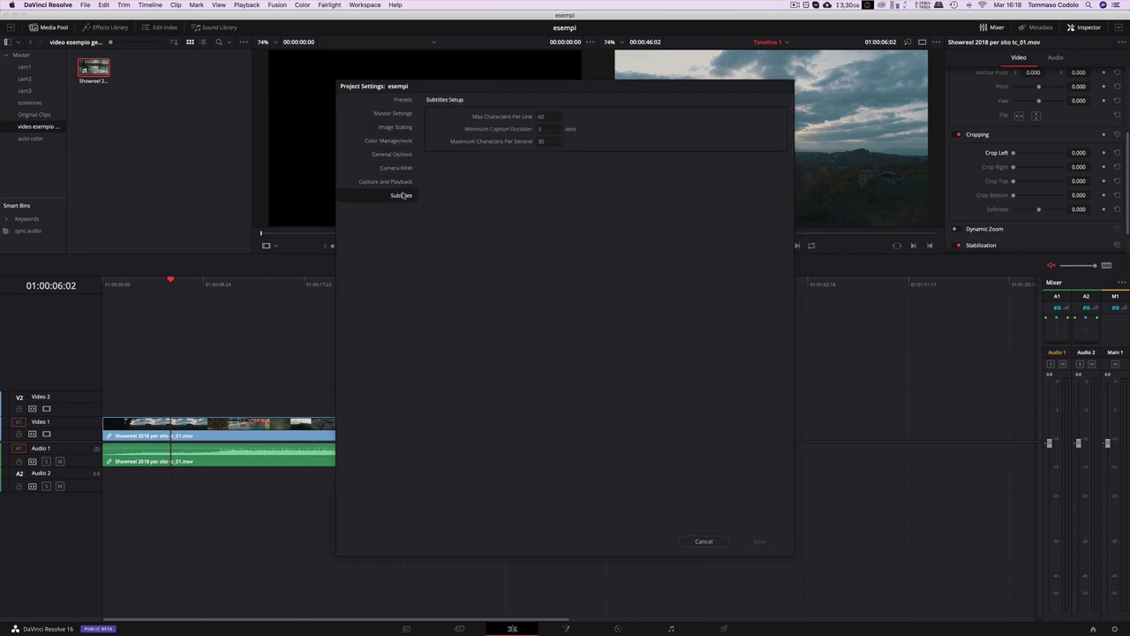
{"action": "left_click", "coordinate": [395, 115]}
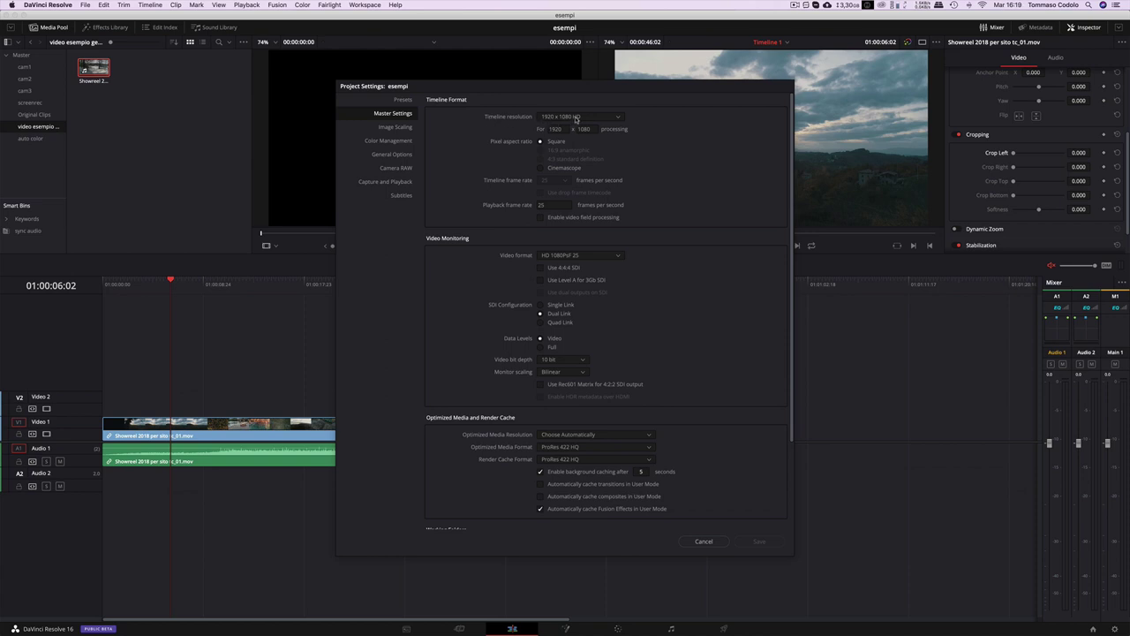
Choose Custom from the timeline resolution list.
{"action": "left_click", "coordinate": [619, 120]}
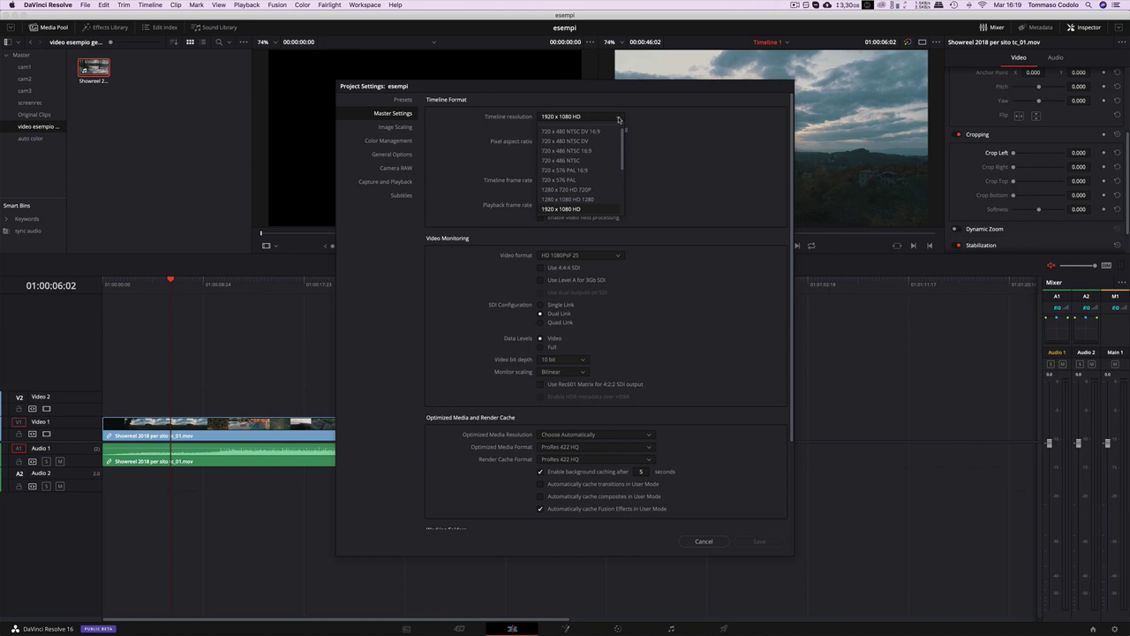
{"action": "scroll", "coordinate": [605, 141], "scroll_direction": "up", "scroll_amount": 1}
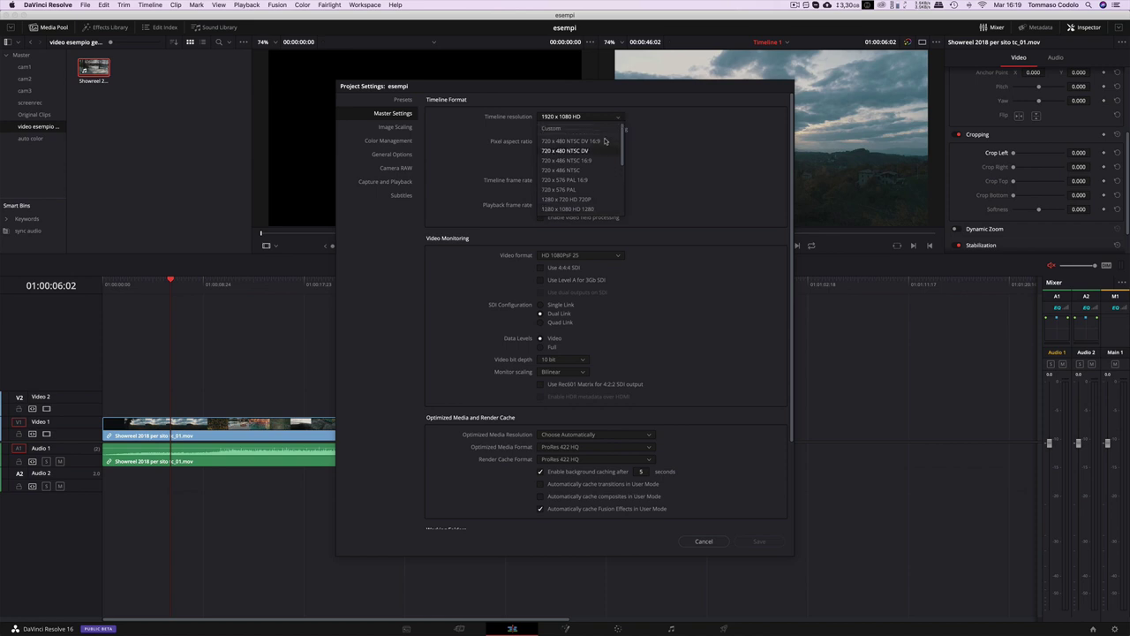
{"action": "scroll", "coordinate": [605, 141], "scroll_direction": "down", "scroll_amount": 4}
{"action": "scroll", "coordinate": [605, 142], "scroll_direction": "down", "scroll_amount": 4}
{"action": "scroll", "coordinate": [605, 142], "scroll_direction": "down", "scroll_amount": 3}
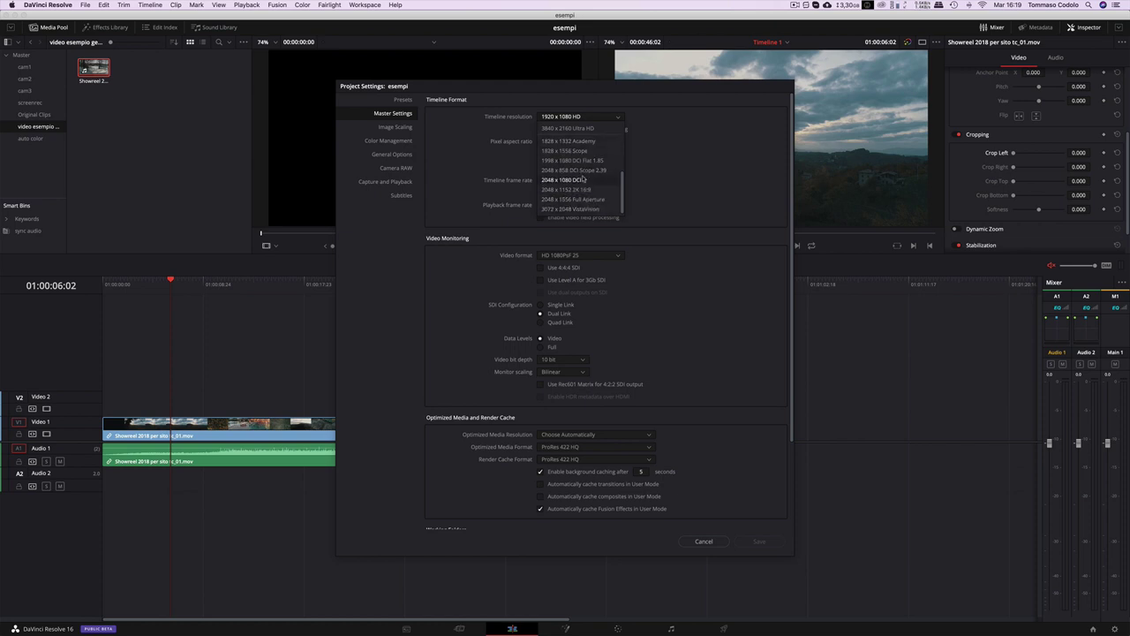
{"action": "scroll", "coordinate": [583, 152], "scroll_direction": "up", "scroll_amount": 2}
{"action": "scroll", "coordinate": [584, 152], "scroll_direction": "up", "scroll_amount": 2}
{"action": "scroll", "coordinate": [584, 155], "scroll_direction": "up", "scroll_amount": 3}
{"action": "scroll", "coordinate": [584, 156], "scroll_direction": "up", "scroll_amount": 3}
{"action": "scroll", "coordinate": [584, 155], "scroll_direction": "up", "scroll_amount": 1}
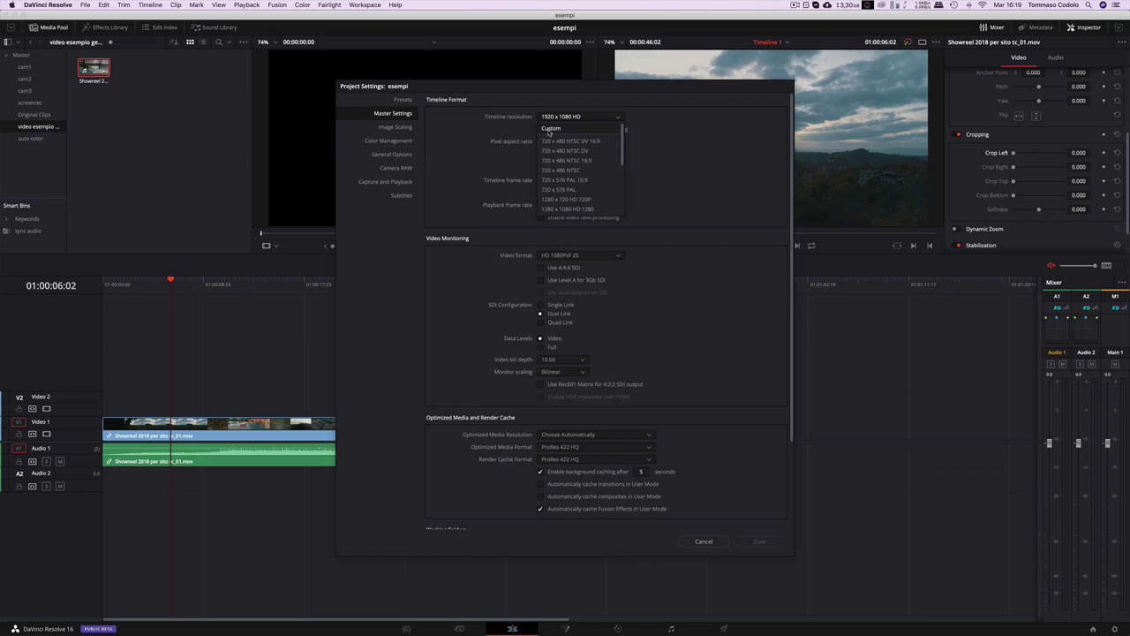
{"action": "left_click", "coordinate": [549, 129]}
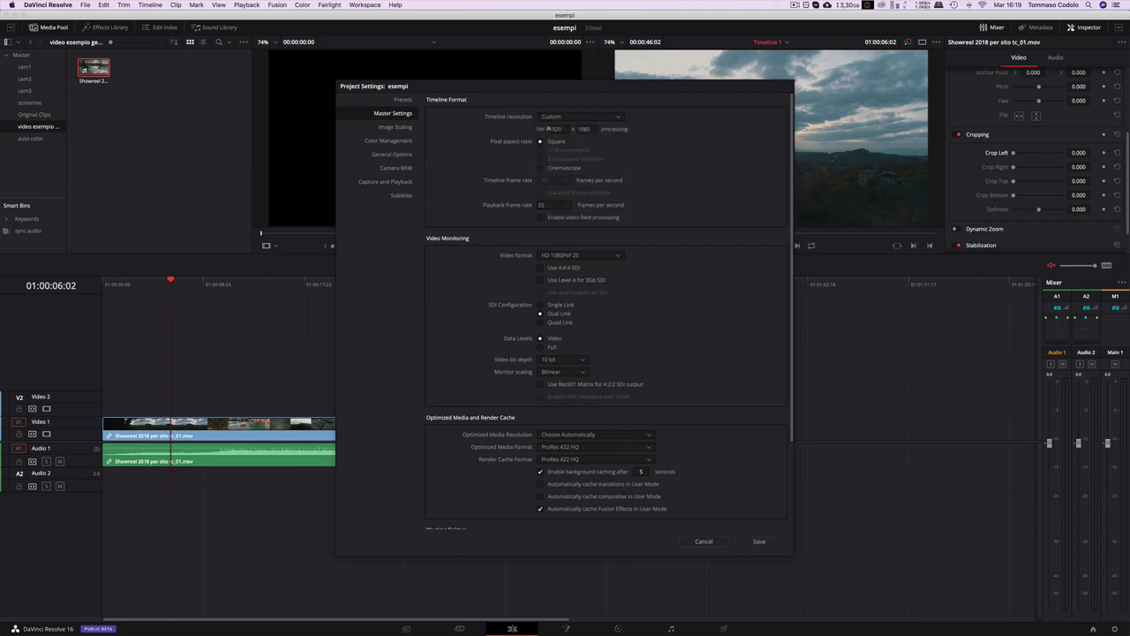
Enter width 1080 and height 1920 for the custom timeline resolution.
{"action": "double_click", "coordinate": [553, 129]}
{"action": "key", "text": "Tab"}
{"action": "type", "text": "1"}
{"action": "key", "text": "Return"}
Save the Project Settings so the timeline becomes vertical 1080 x 1920.
{"action": "left_click", "coordinate": [759, 541]}
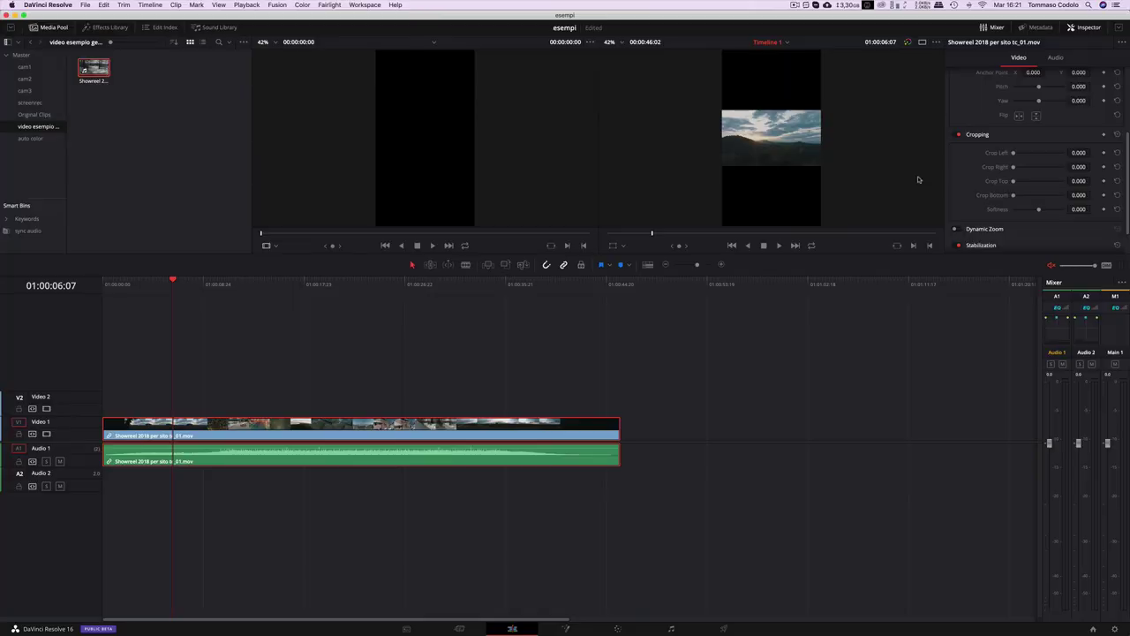
Experiment with Transform zoom, then settle on Zoom 2.96 at Position X 7, Y 54.
{"action": "scroll", "coordinate": [980, 167], "scroll_direction": "up", "scroll_amount": 4}
{"action": "scroll", "coordinate": [975, 165], "scroll_direction": "up", "scroll_amount": 1}
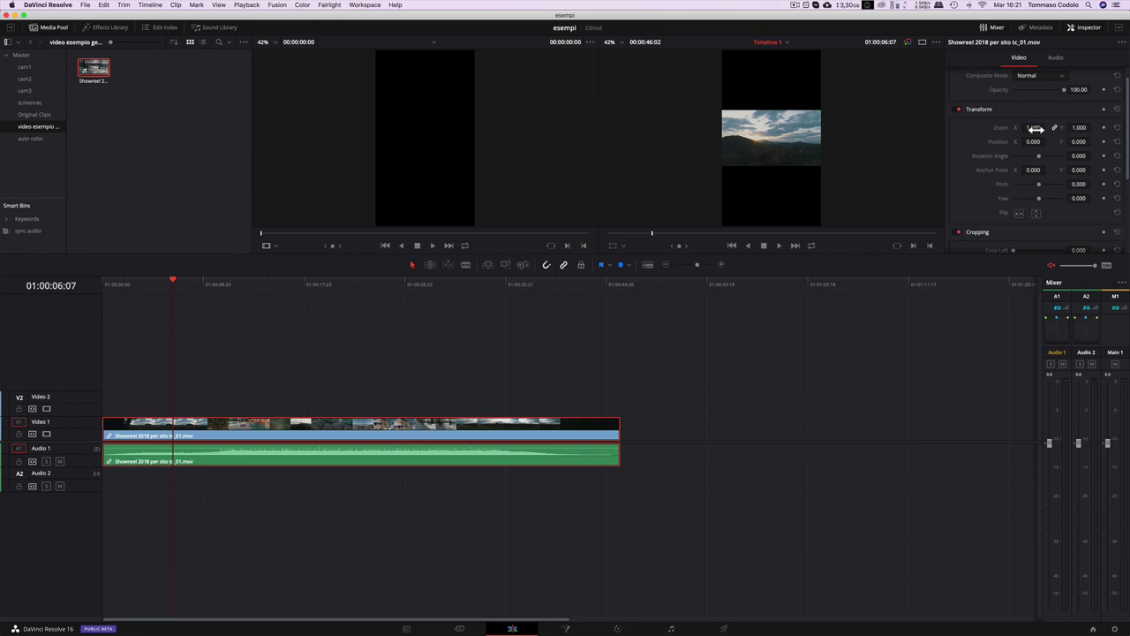
{"action": "left_click_drag", "start_coordinate": [1048, 127], "coordinate": [1004, 89]}
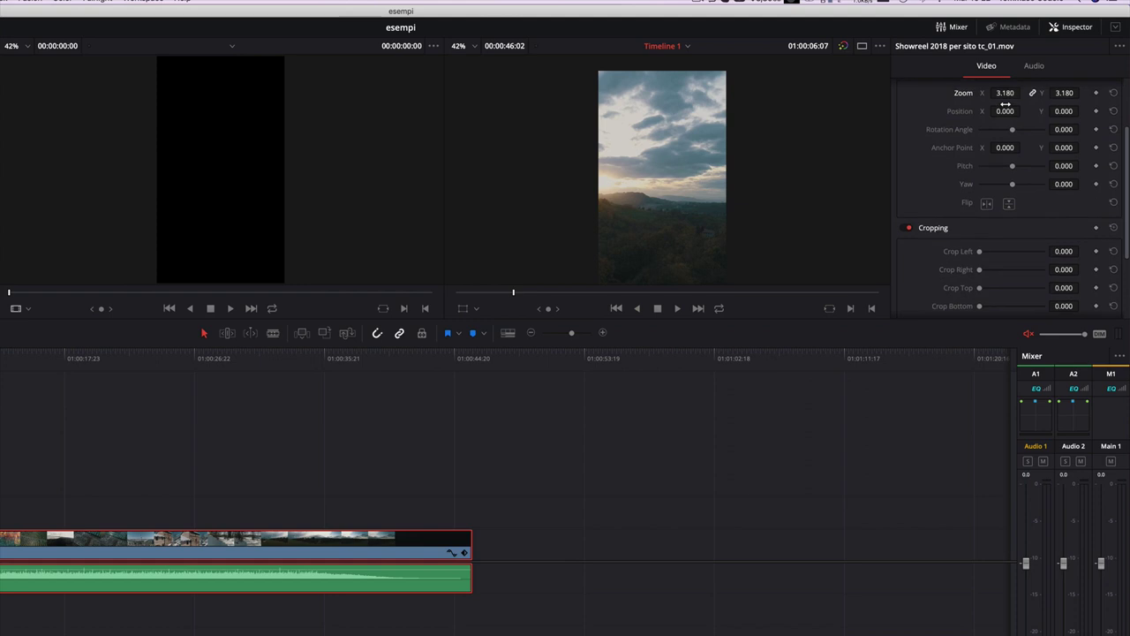
{"action": "left_click_drag", "start_coordinate": [1024, 104], "coordinate": [856, 119]}
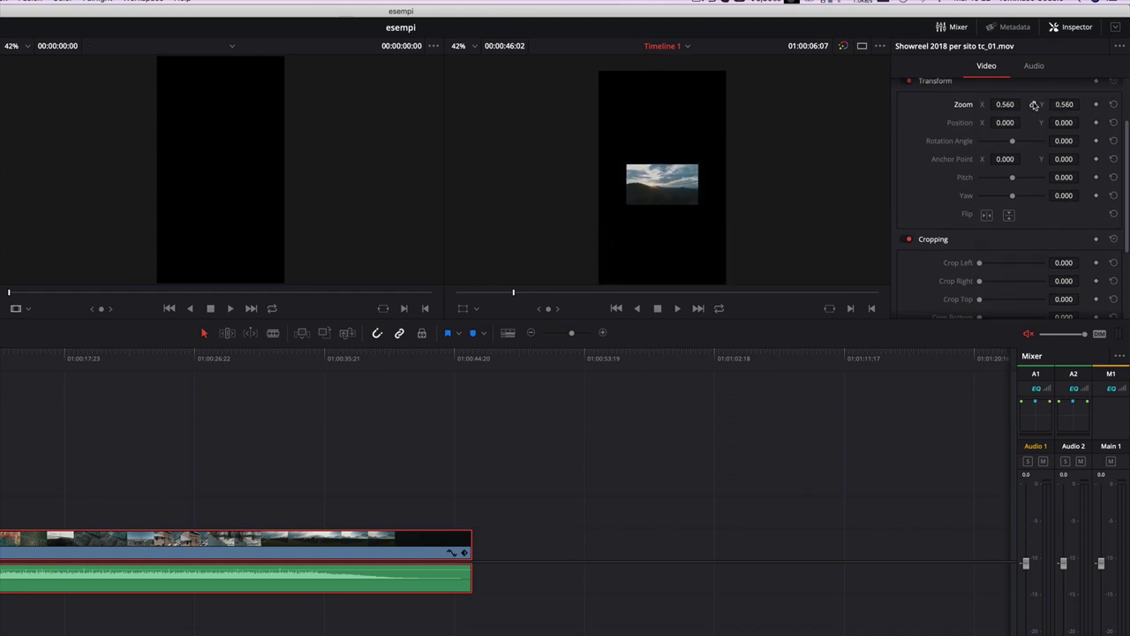
{"action": "mouse_move", "coordinate": [1024, 104]}
{"action": "left_mouse_down"}
{"action": "mouse_move", "coordinate": [1077, 104]}
{"action": "mouse_move", "coordinate": [1004, 104]}
{"action": "mouse_move", "coordinate": [1083, 104]}
{"action": "left_mouse_up"}
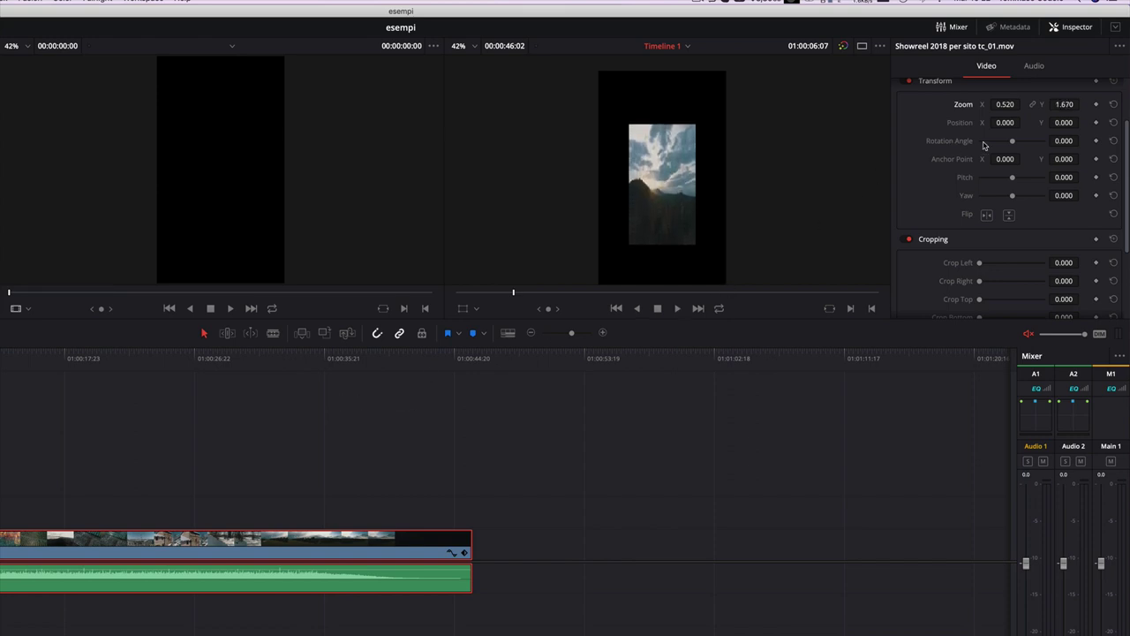
{"action": "left_click", "coordinate": [1114, 104]}
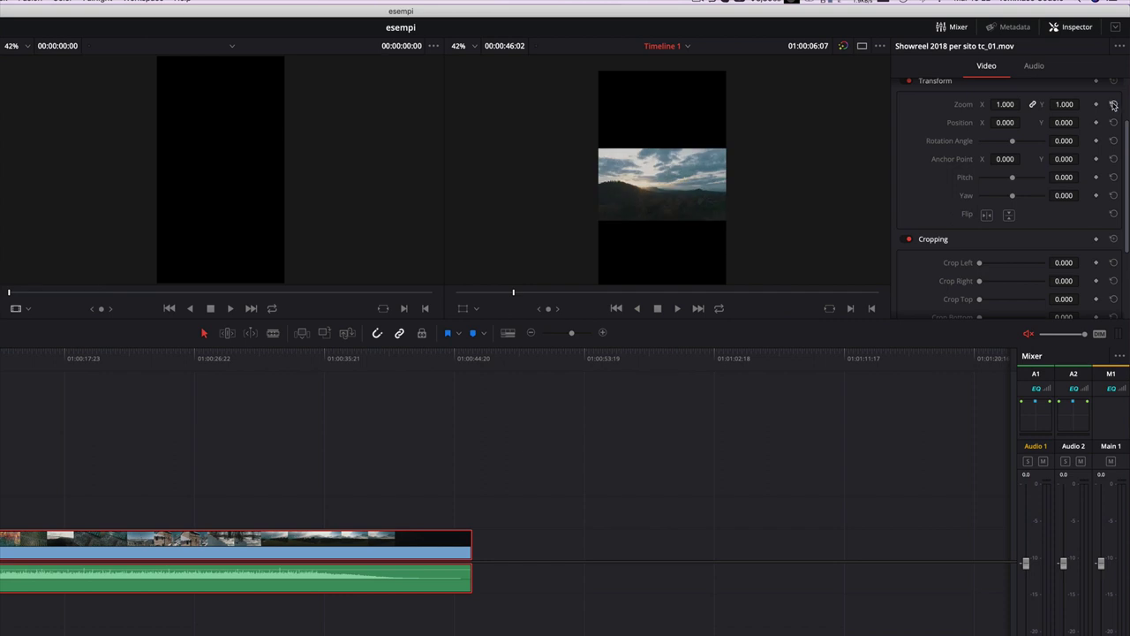
{"action": "left_click_drag", "start_coordinate": [1005, 104], "coordinate": [1081, 122]}
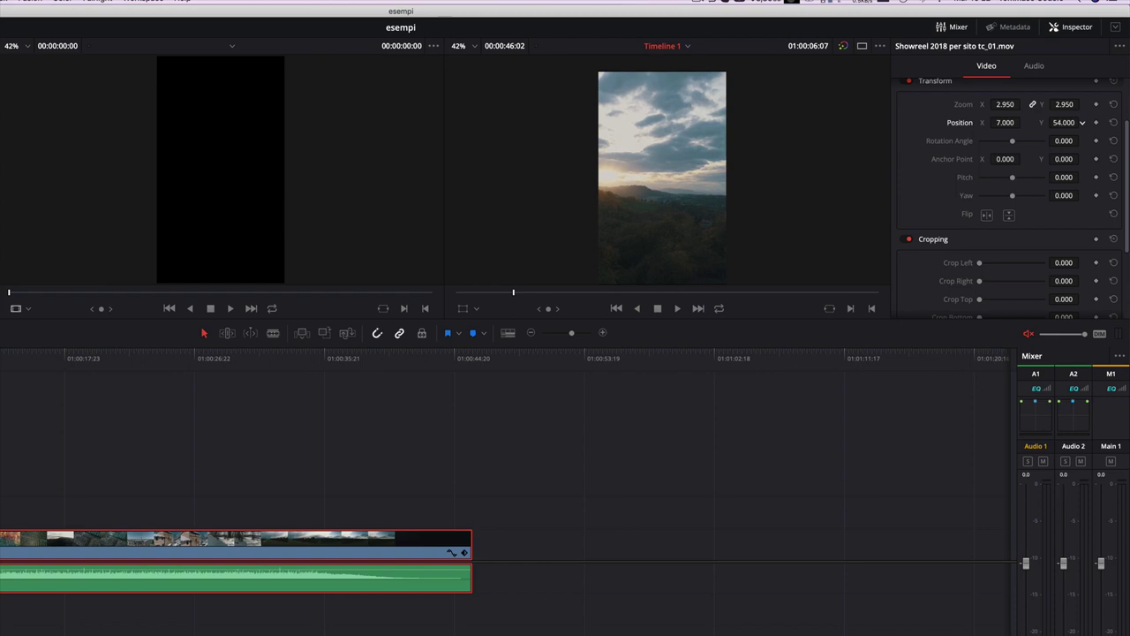
{"action": "left_click_drag", "start_coordinate": [1023, 104], "coordinate": [1024, 104]}
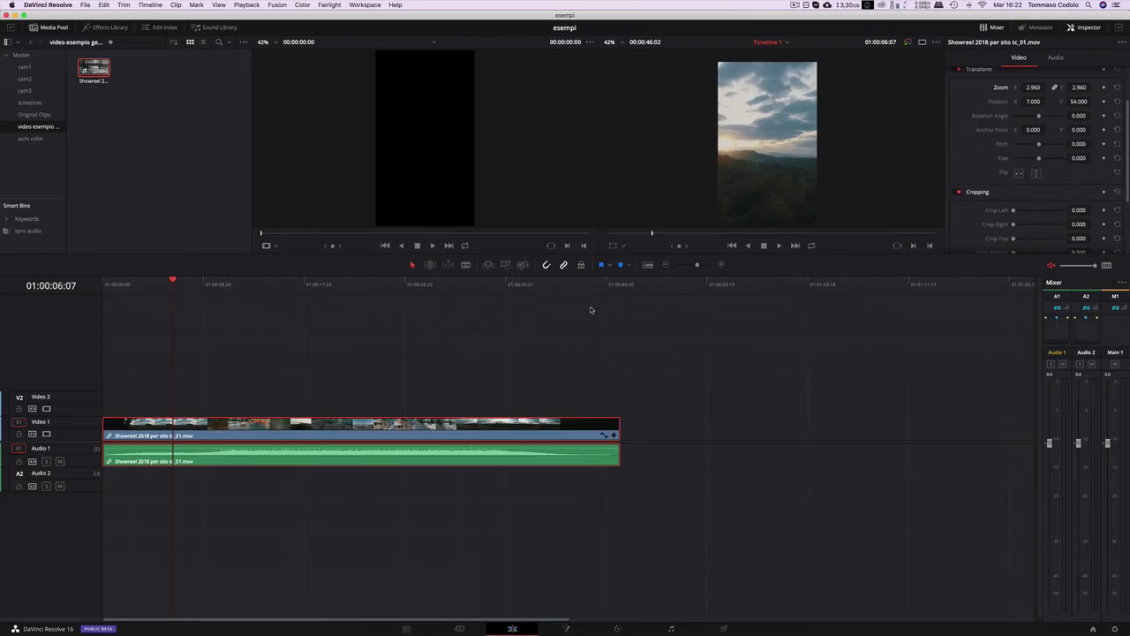
Play the vertical timeline, stop at 01:00:10:07, and blade the clip there.
{"action": "left_click", "coordinate": [117, 283]}
{"action": "key", "text": "space"}
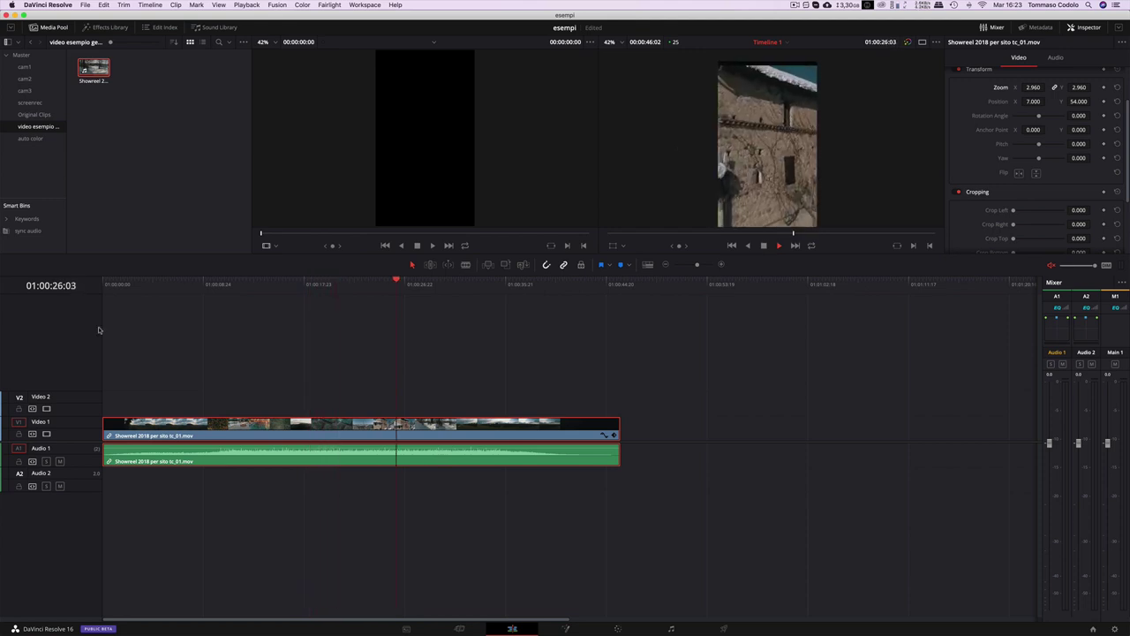
{"action": "left_click", "coordinate": [128, 285]}
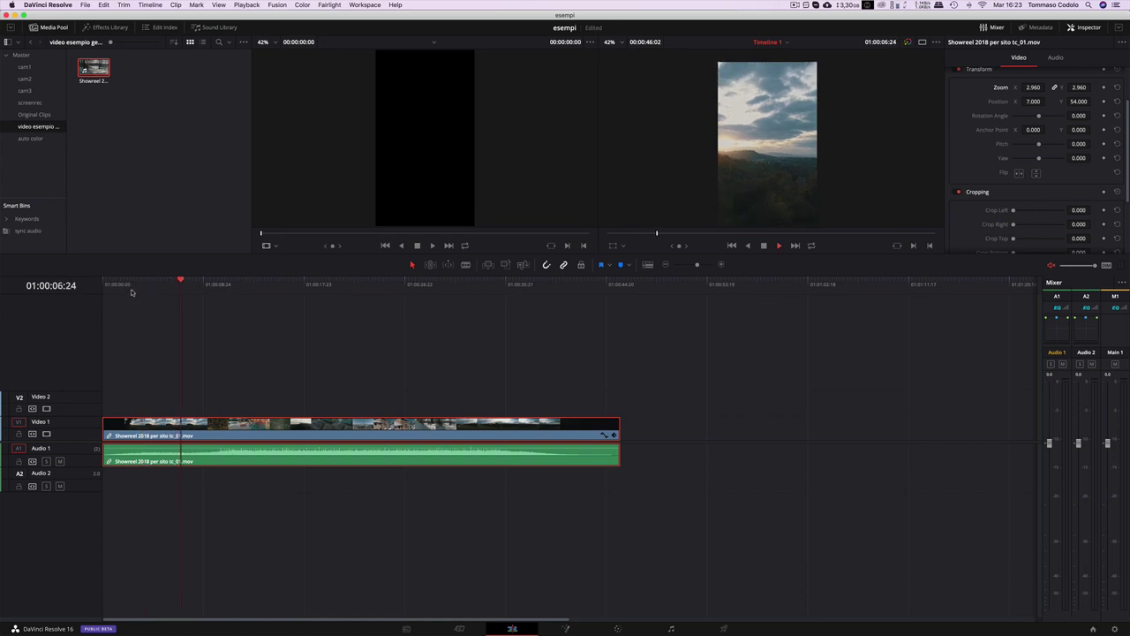
{"action": "key", "text": "space"}
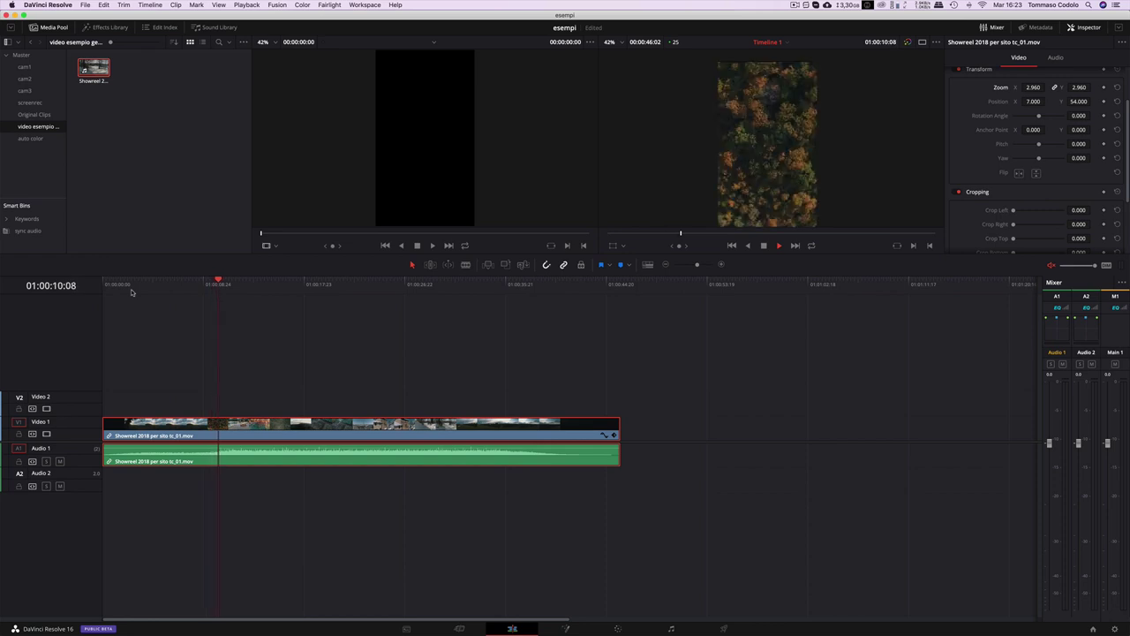
{"action": "key", "text": "ctrl+b"}
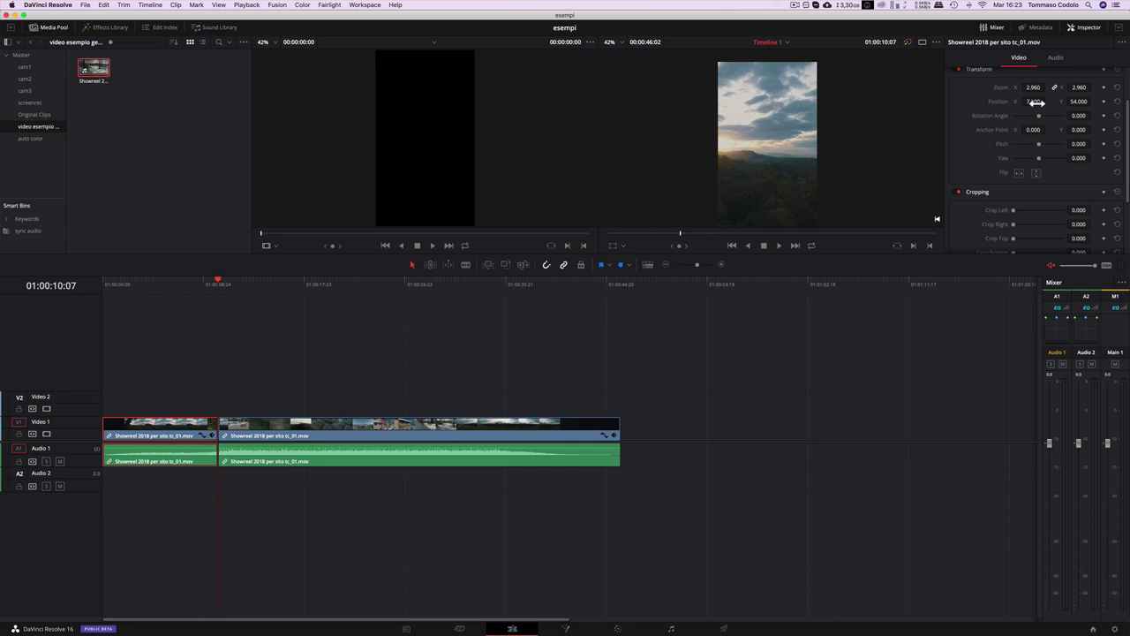
Shift the first piece to Position X 303 and review the cut frame by frame.
{"action": "left_click_drag", "start_coordinate": [1032, 100], "coordinate": [1047, 101]}
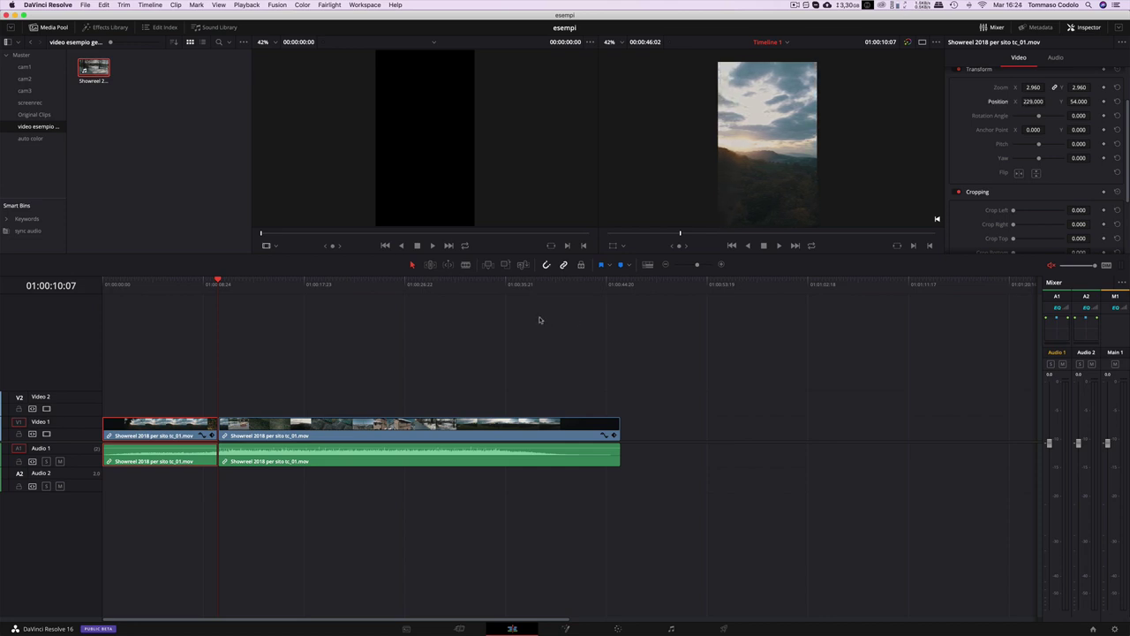
{"action": "left_click_drag", "start_coordinate": [1047, 101], "coordinate": [1047, 100]}
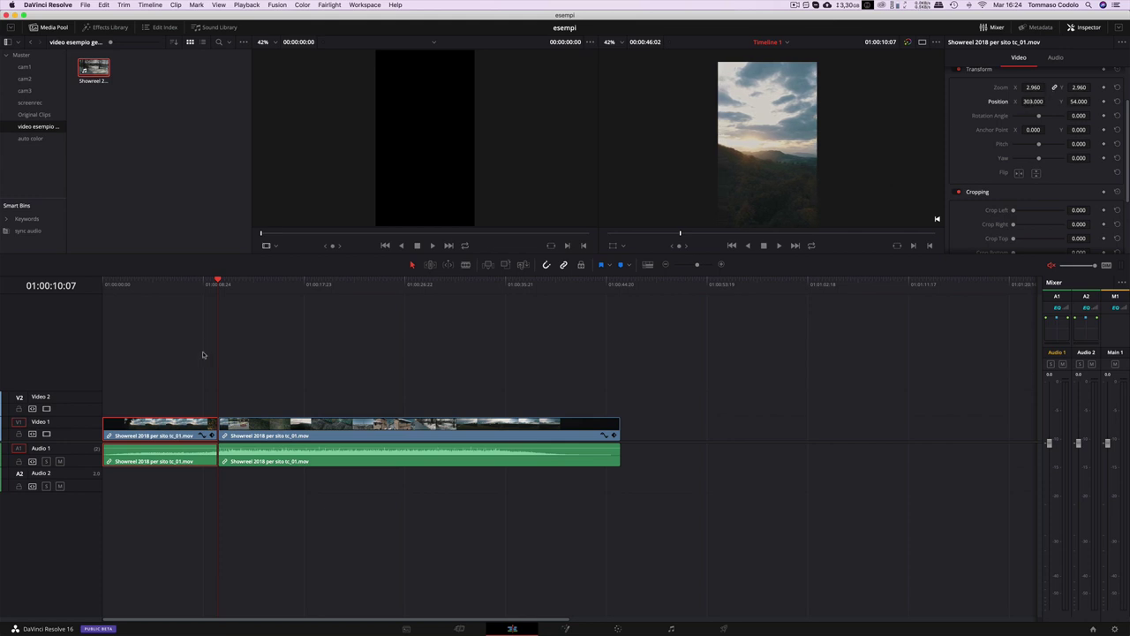
{"action": "left_click", "coordinate": [185, 289]}
{"action": "key", "text": "space"}
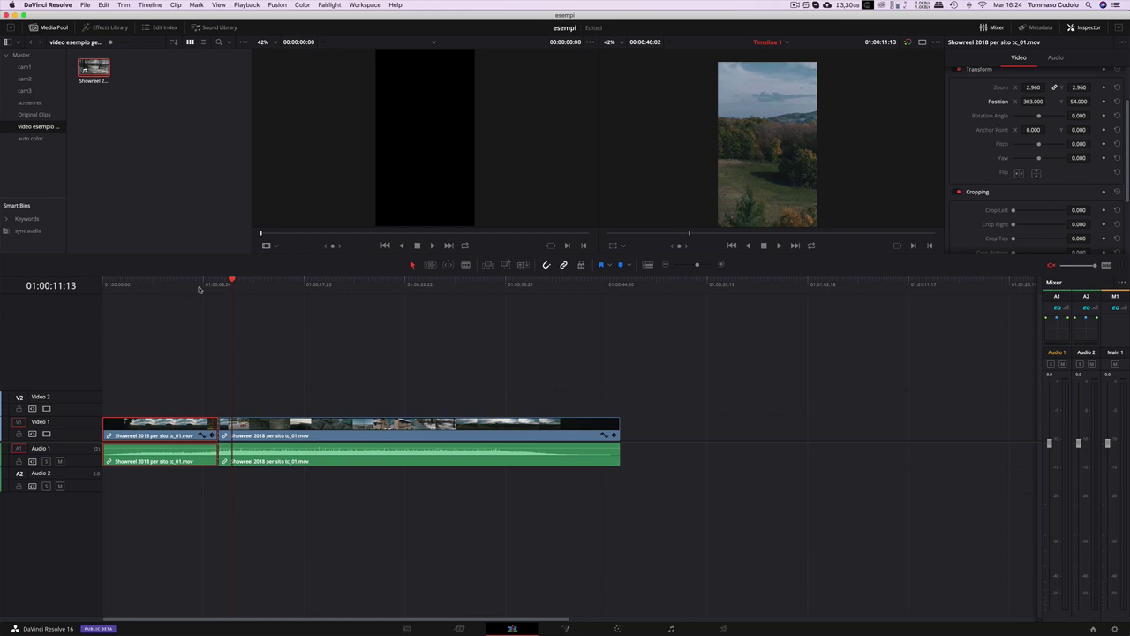
{"action": "left_click", "coordinate": [213, 288]}
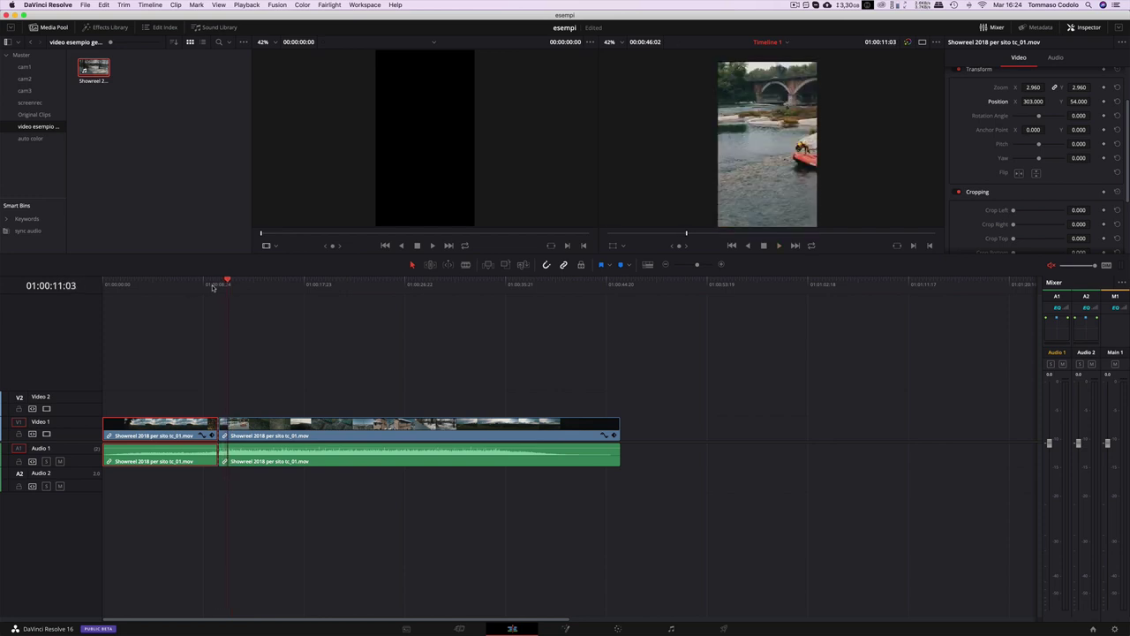
{"action": "key", "text": "Left"}
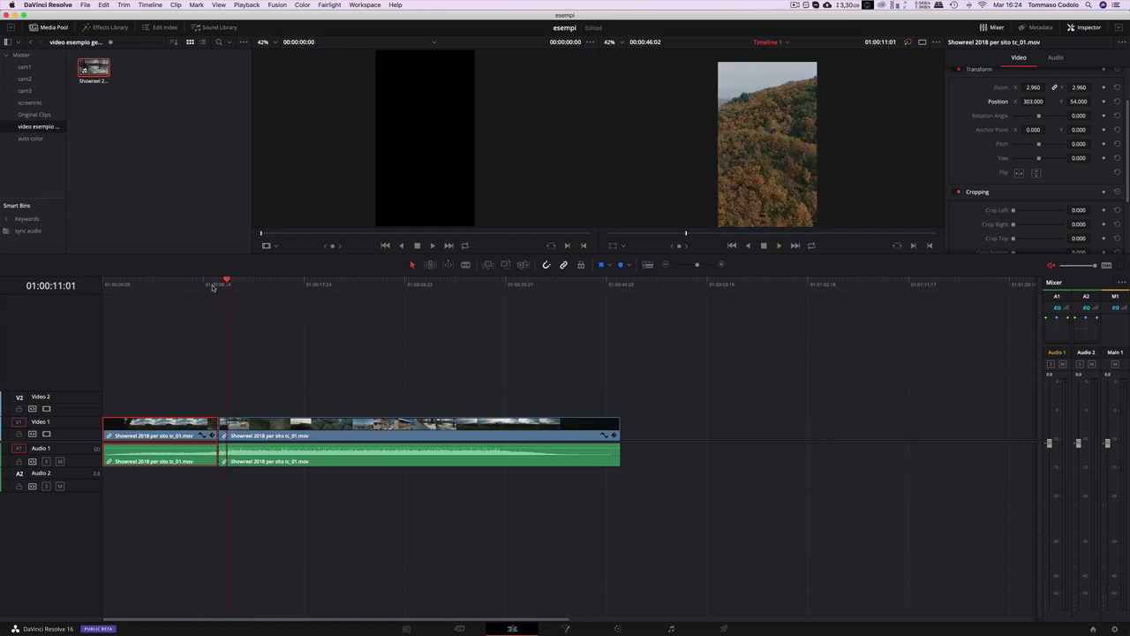
{"action": "key", "text": "Right"}
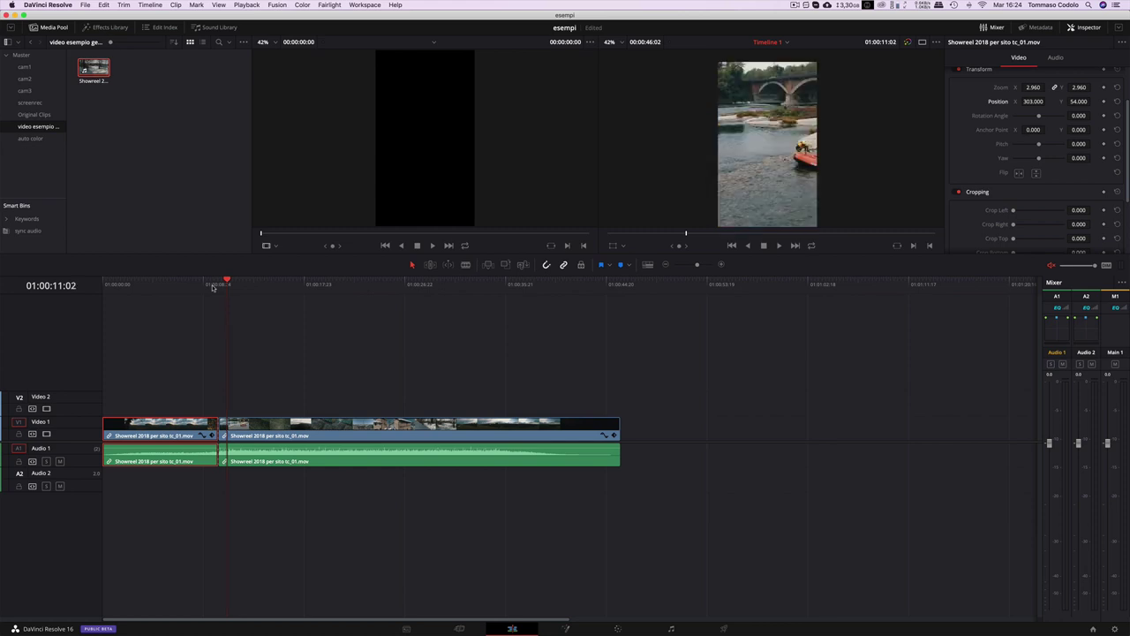
Split the second piece where the river rafting shot begins.
{"action": "left_click", "coordinate": [208, 344]}
{"action": "key", "text": "Left"}
{"action": "key", "text": "Right"}
{"action": "key", "text": "Right"}
{"action": "key", "text": "Right"}
{"action": "key", "text": "Right"}
{"action": "key", "text": "Right"}
{"action": "key", "text": "Right"}
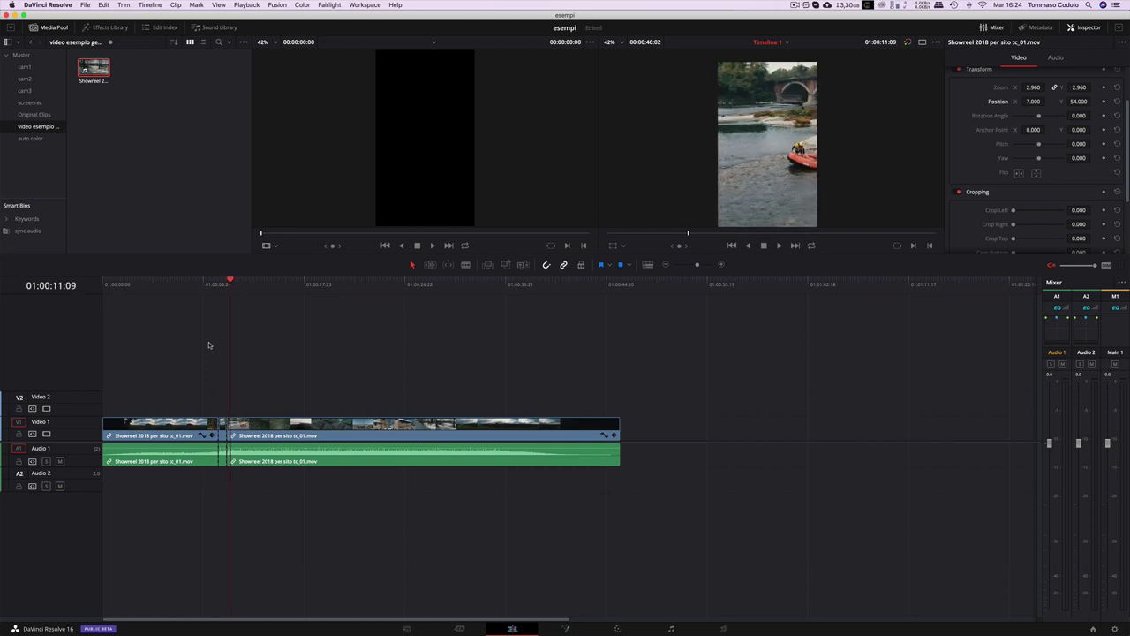
{"action": "key", "text": "Left"}
{"action": "key", "text": "Left"}
{"action": "key", "text": "Left"}
{"action": "key", "text": "Right"}
{"action": "key", "text": "Right"}
{"action": "key", "text": "Right"}
{"action": "key", "text": "Right"}
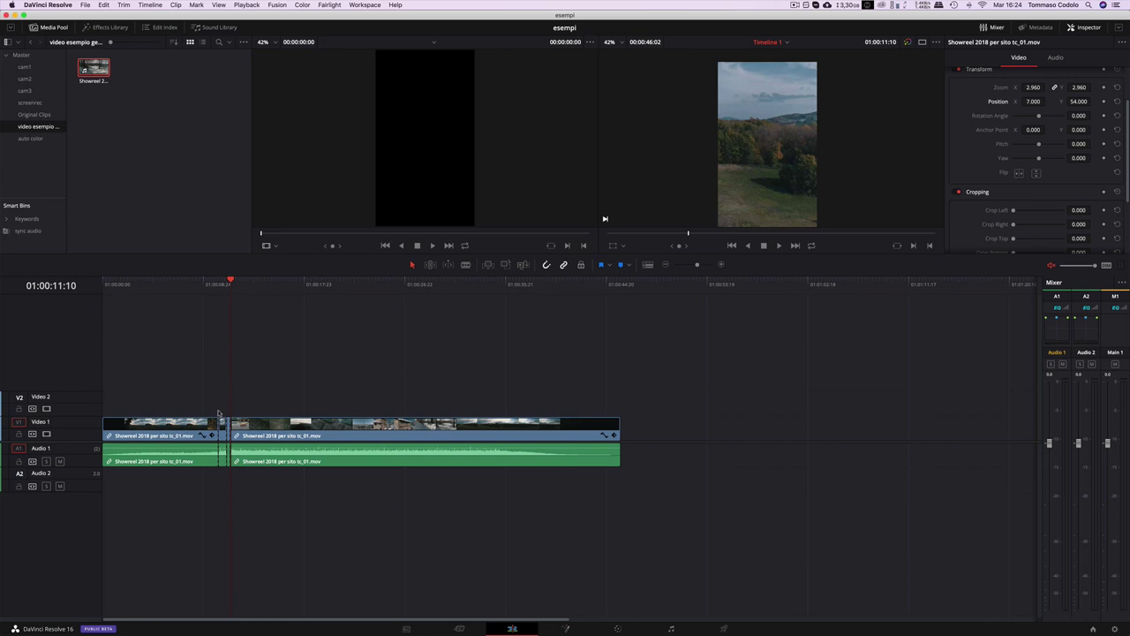
{"action": "key", "text": "super+b"}
Set the rafting shot's Position X to -722 so the raft is centred.
{"action": "key", "text": "Left"}
{"action": "key", "text": "Left"}
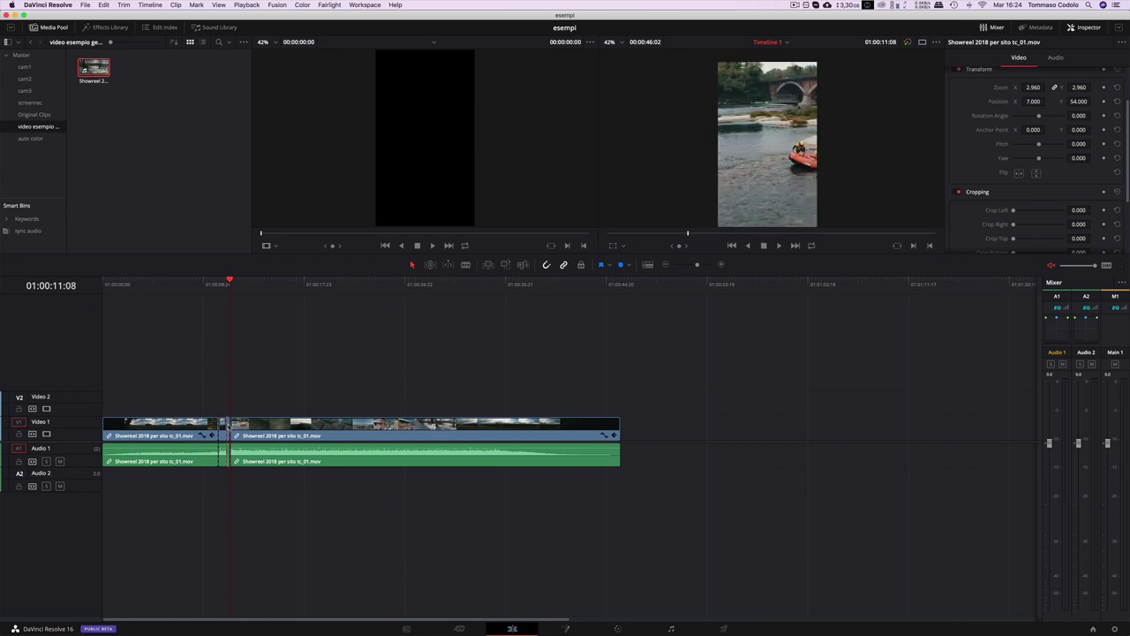
{"action": "left_click_drag", "start_coordinate": [1037, 101], "coordinate": [1048, 101]}
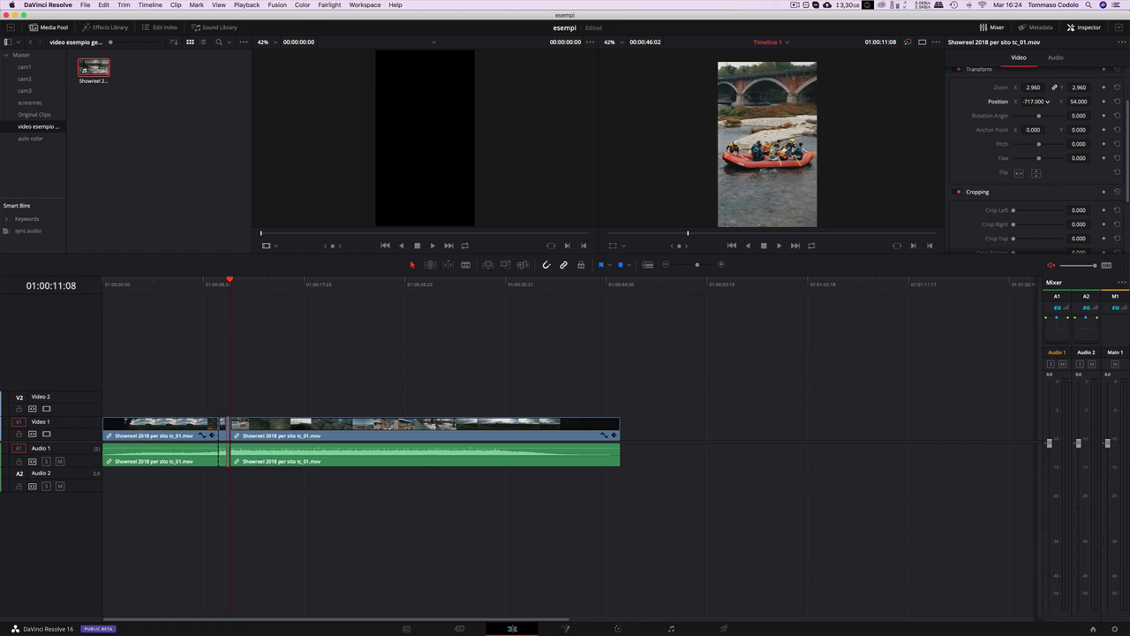
{"action": "left_click", "coordinate": [206, 290]}
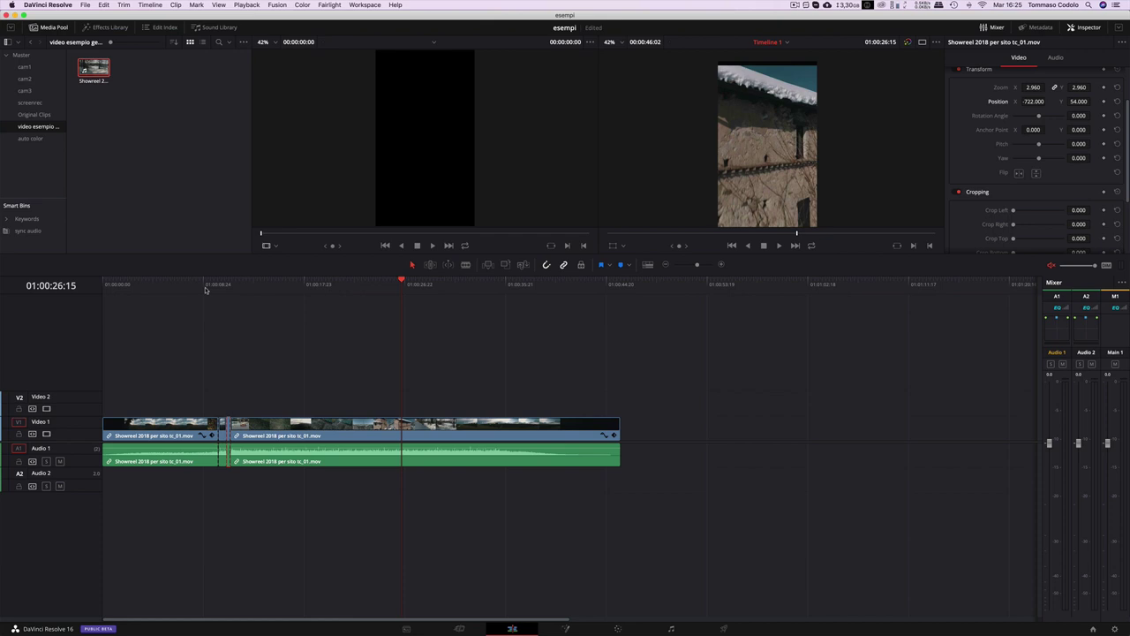
Go to the Deliver page and select the render Filename field for replacing.
{"action": "left_click", "coordinate": [725, 629]}
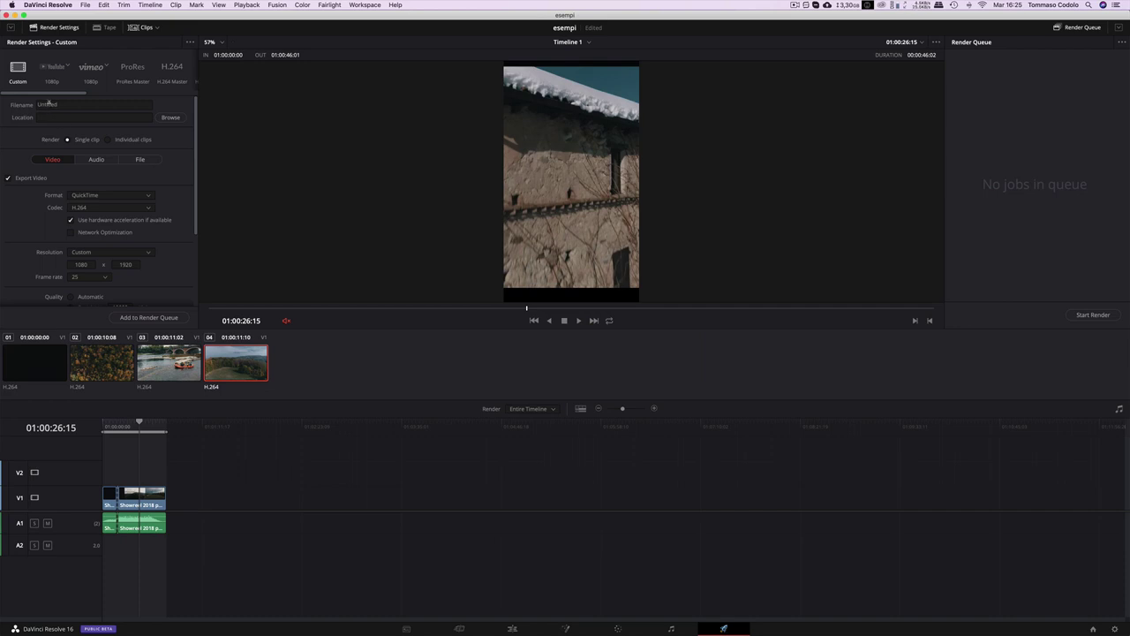
{"action": "double_click", "coordinate": [54, 104]}
{"action": "type", "text": "prova"}
Save the render output as 'prova da cancellare.mov' in NAS_092018 > Video Finiti.
{"action": "left_click", "coordinate": [174, 116]}
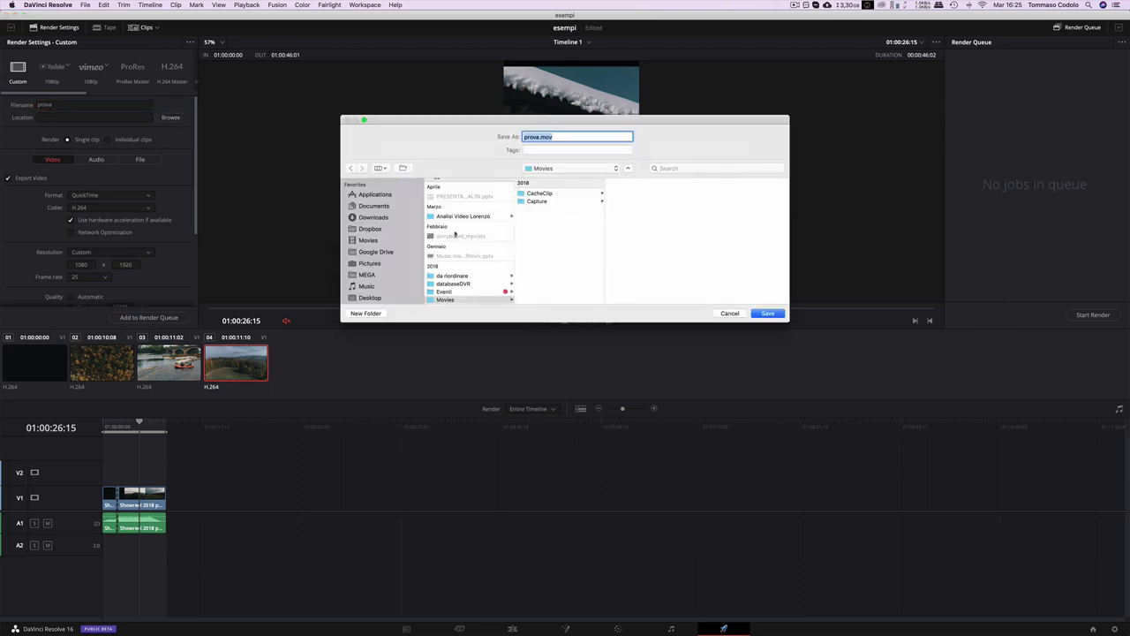
{"action": "scroll", "coordinate": [380, 270], "scroll_direction": "down", "scroll_amount": 5}
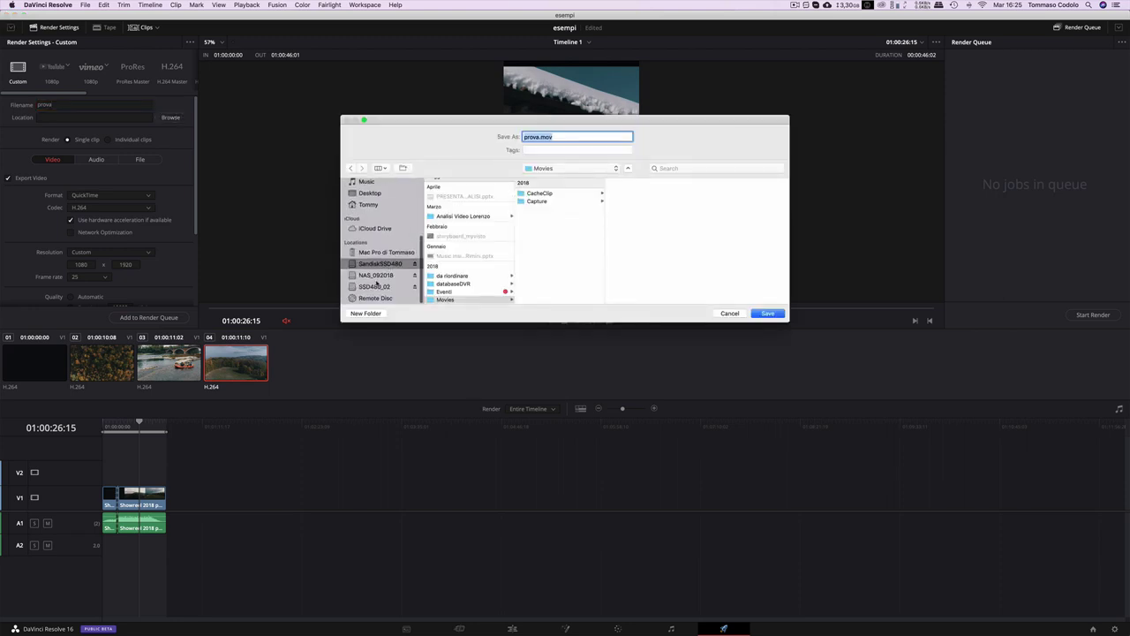
{"action": "left_click", "coordinate": [376, 275]}
{"action": "scroll", "coordinate": [455, 264], "scroll_direction": "down", "scroll_amount": 3}
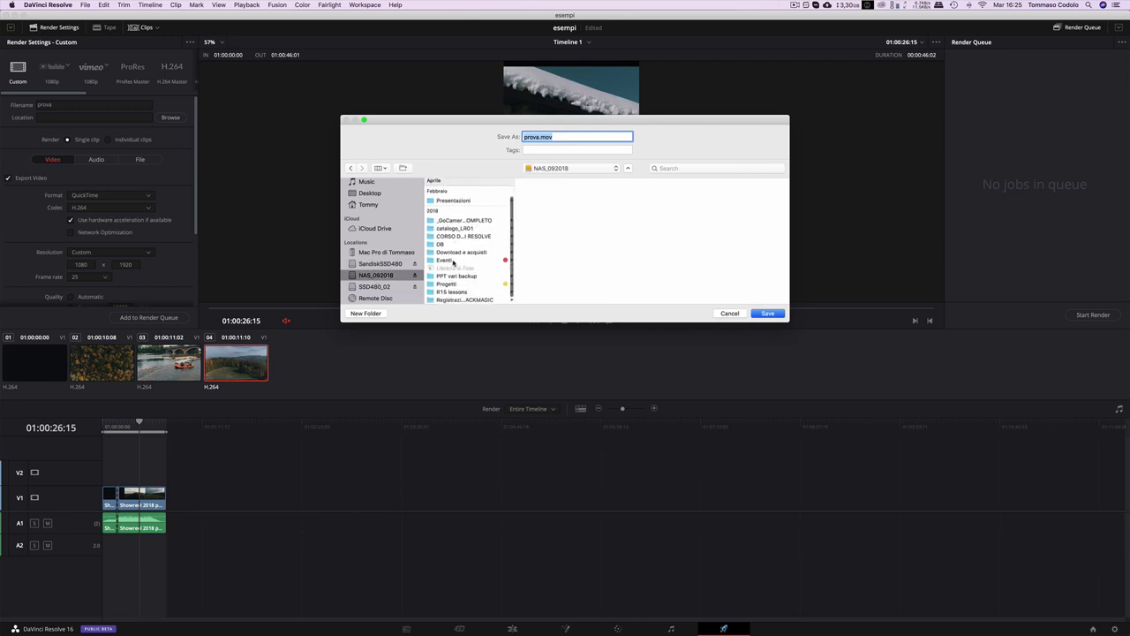
{"action": "left_click", "coordinate": [459, 300]}
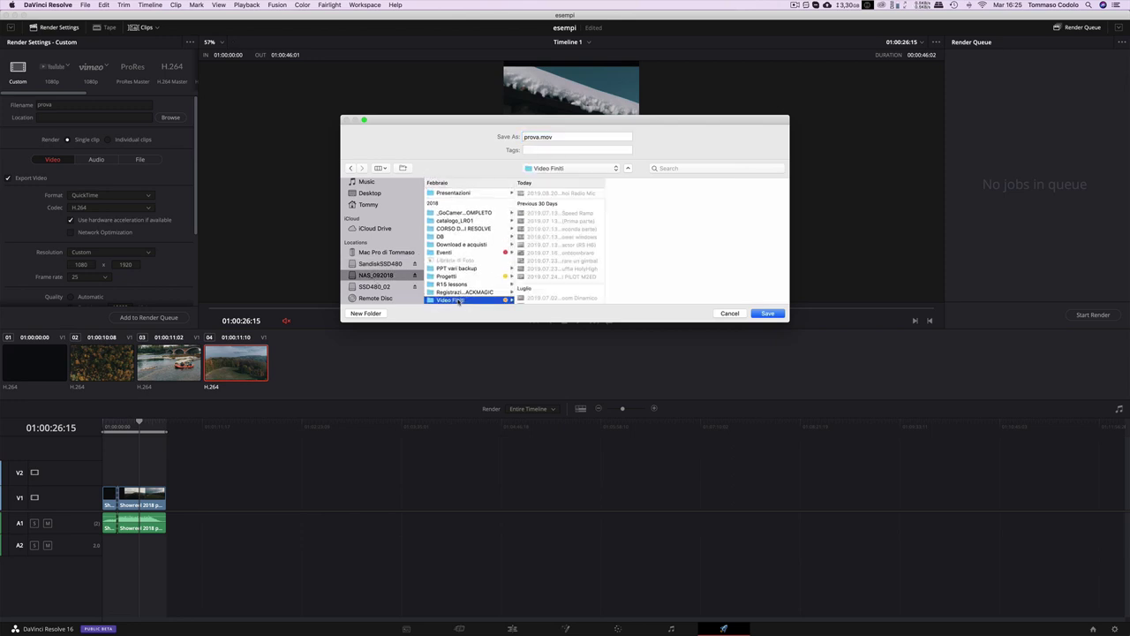
{"action": "left_click", "coordinate": [539, 137]}
{"action": "type", "text": "da cancellare"}
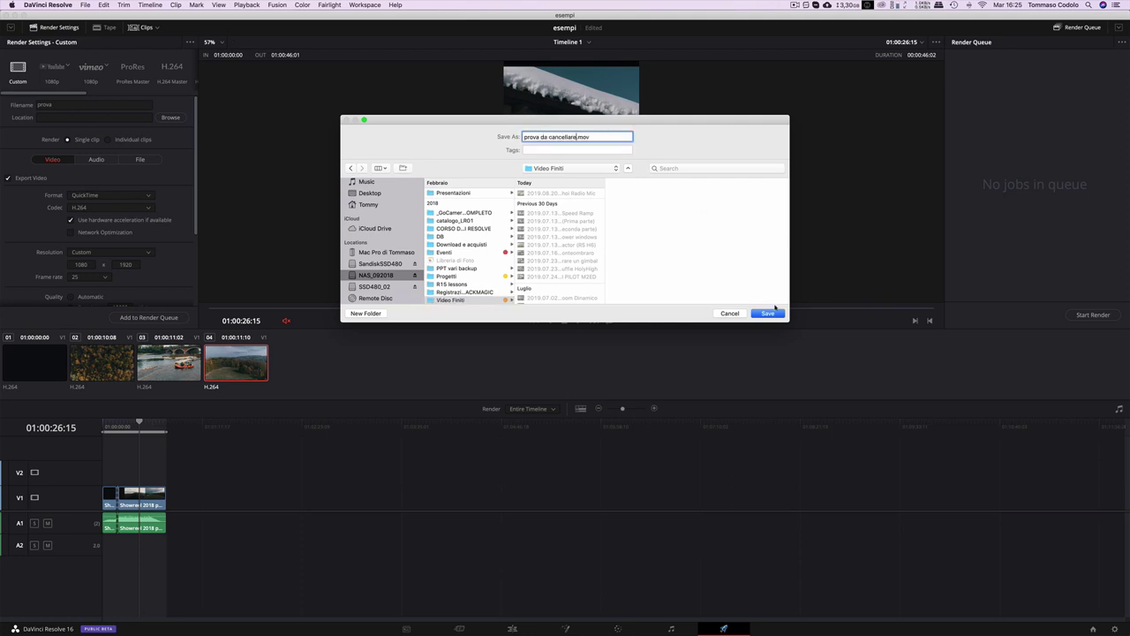
{"action": "left_click", "coordinate": [770, 313]}
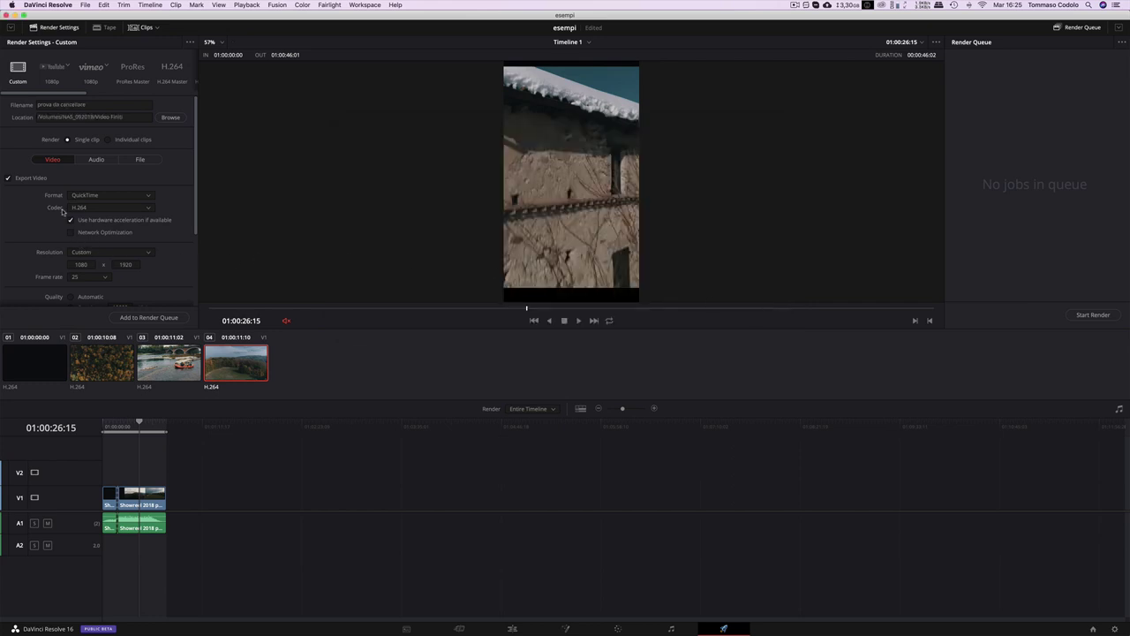
Set the render resolution to 1080 x 1920, queue the timeline job and start rendering.
{"action": "left_click", "coordinate": [81, 264]}
{"action": "key", "text": "Tab"}
{"action": "key", "text": "Return"}
{"action": "left_click", "coordinate": [158, 317]}
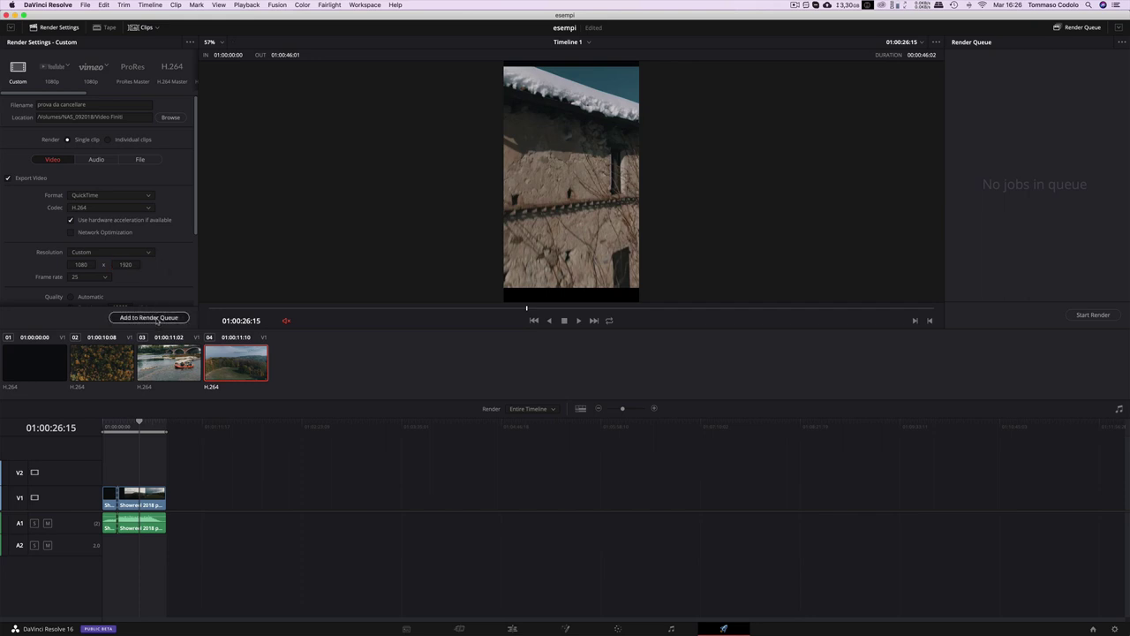
{"action": "left_click", "coordinate": [1086, 315]}
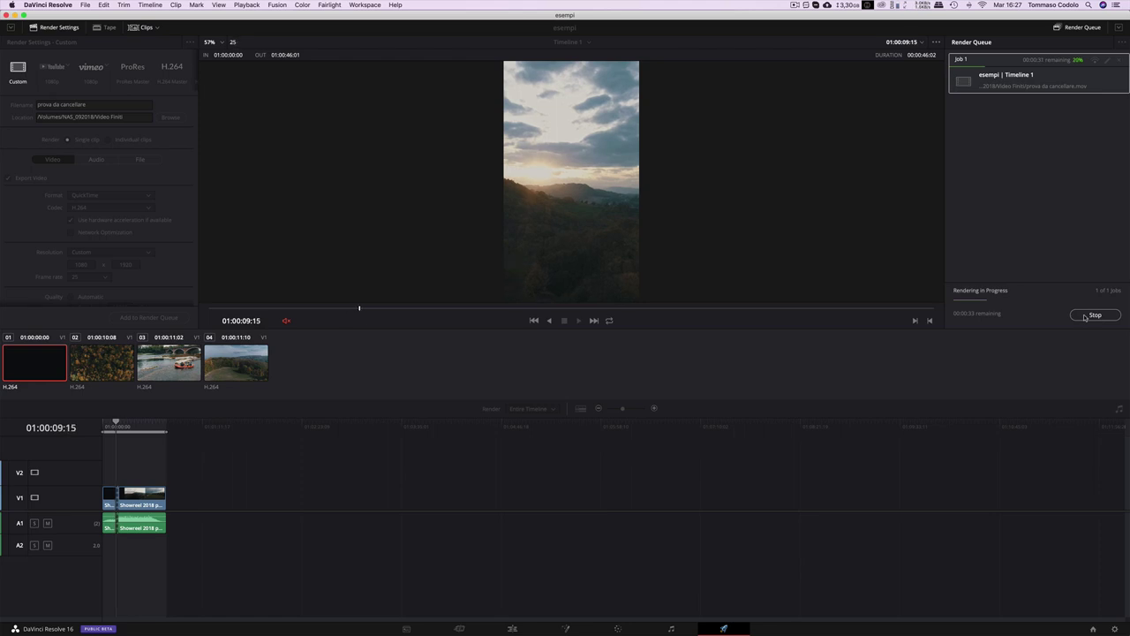
Open the rendered 'prova da cancellare' file from Finder's Video Finiti folder for playback.
{"action": "key", "text": "ctrl+Up"}
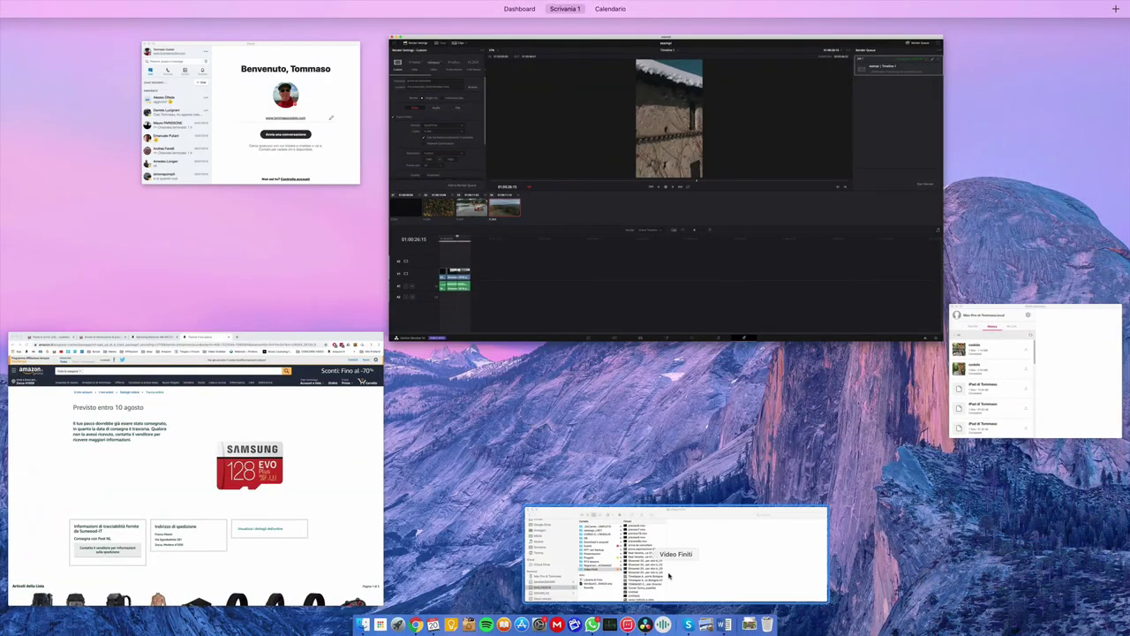
{"action": "left_click", "coordinate": [668, 574]}
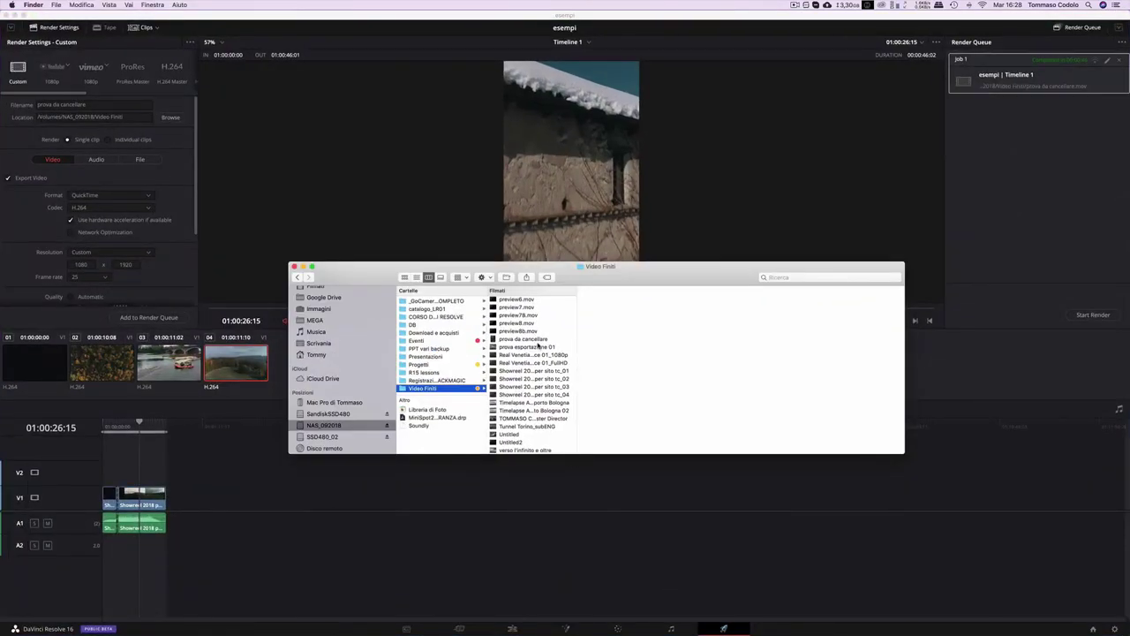
{"action": "left_click", "coordinate": [529, 339]}
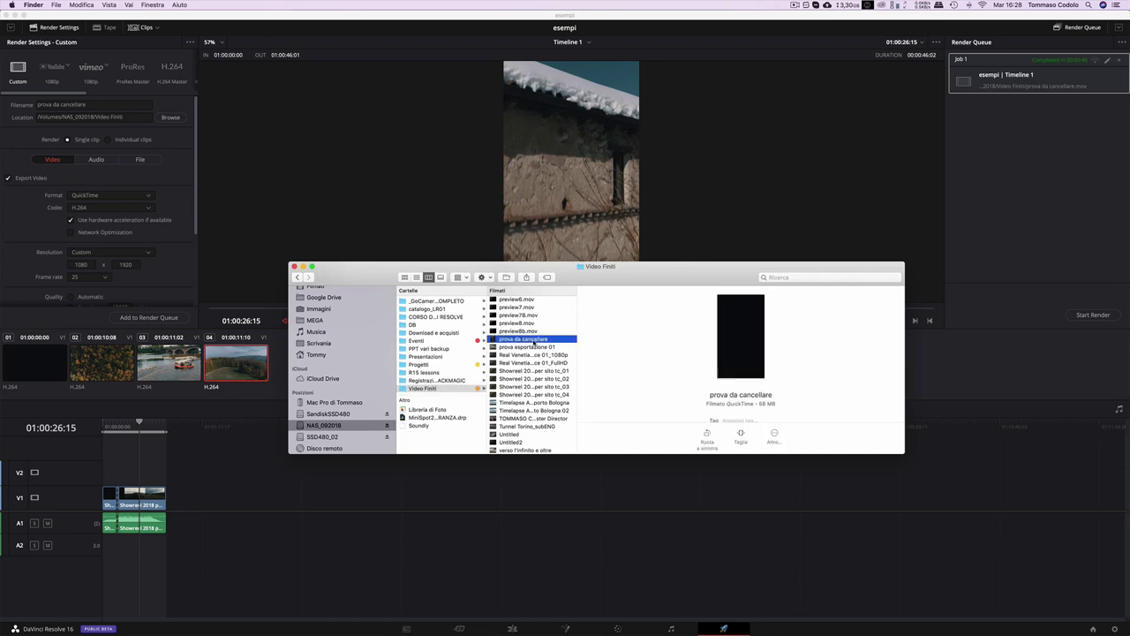
{"action": "double_click", "coordinate": [531, 341]}
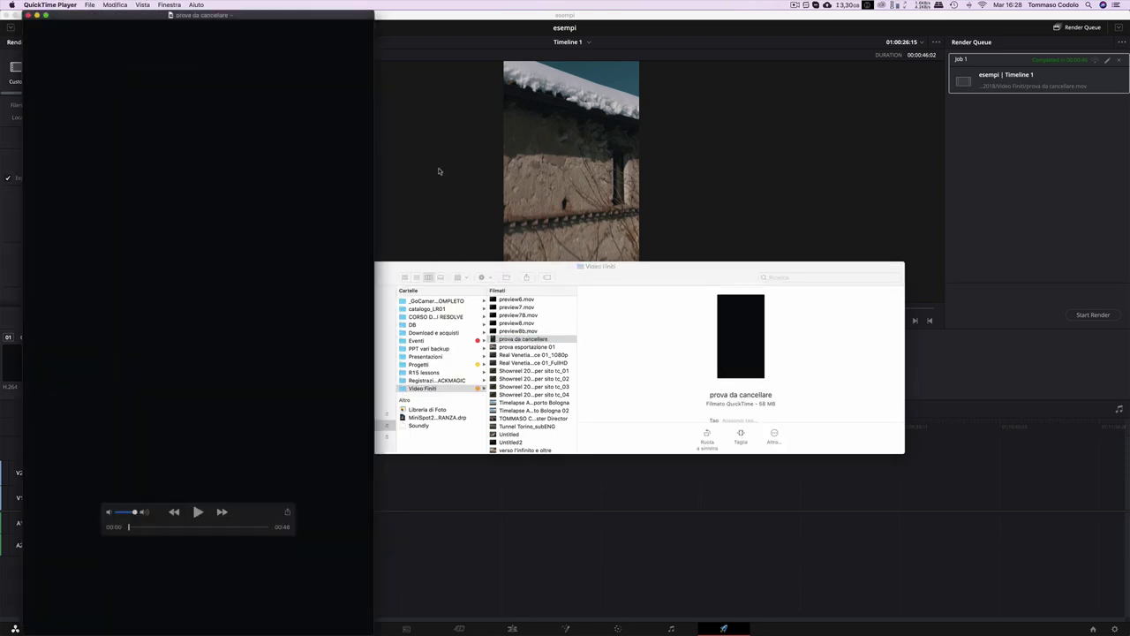
Move the tall 'prova da cancellare' QuickTime window to the centre of the screen.
{"action": "mouse_move", "coordinate": [295, 19]}
{"action": "left_mouse_down"}
{"action": "mouse_move", "coordinate": [632, 23]}
{"action": "mouse_move", "coordinate": [631, 13]}
{"action": "left_mouse_up"}
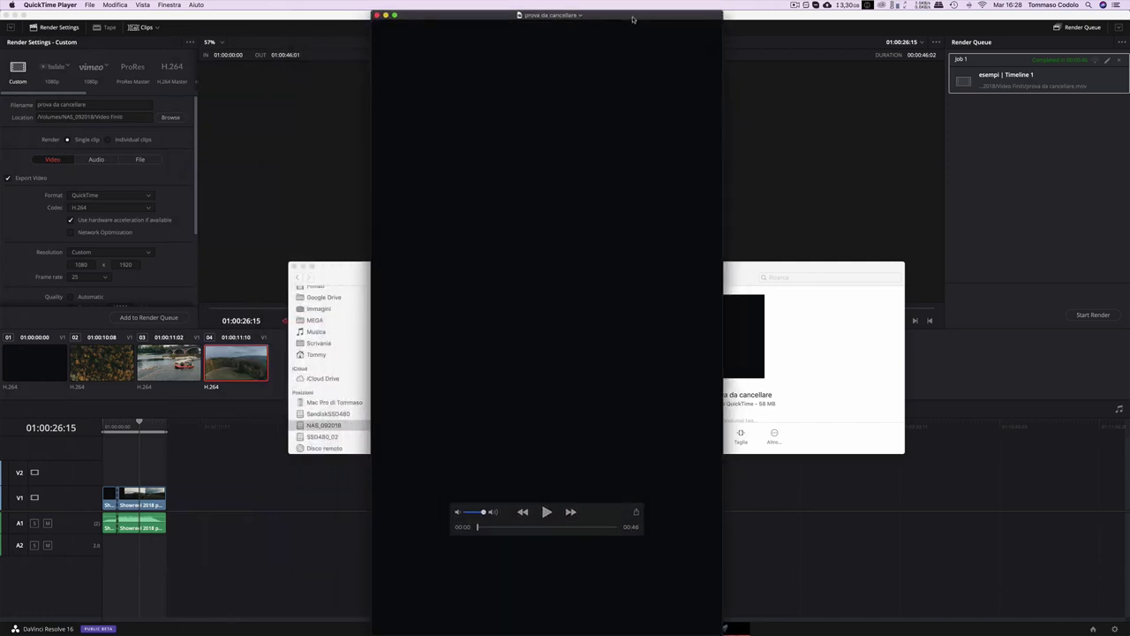